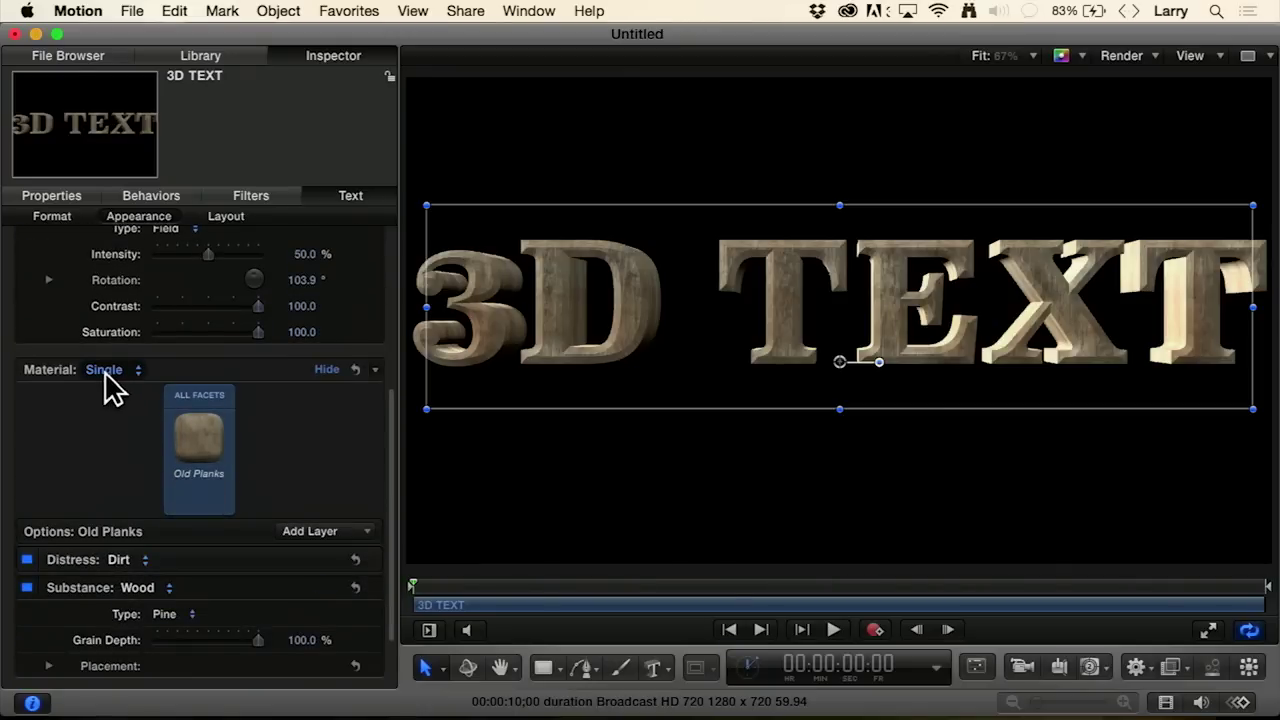
# Step: Replace the text's Old Planks wood with the blue Thick Plaster material from the Material Library
pyautogui.moveTo(205, 448)
pyautogui.click(215, 450)
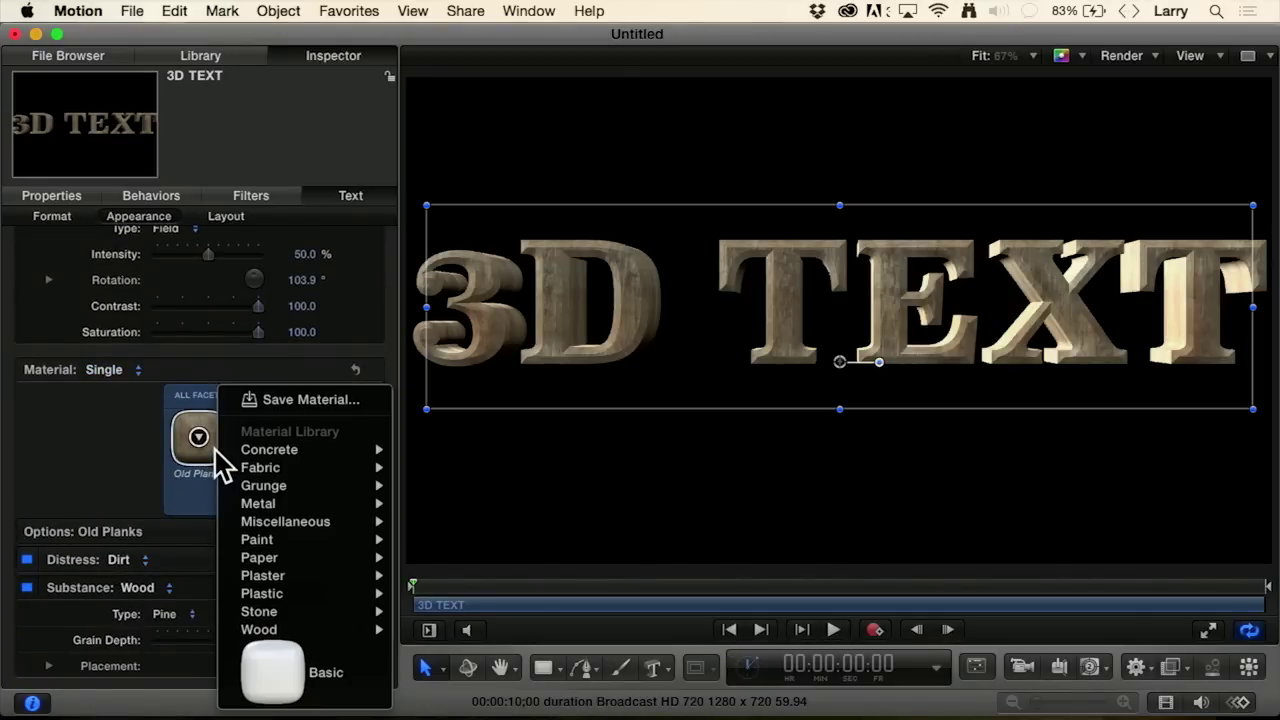
pyautogui.moveTo(293, 469)
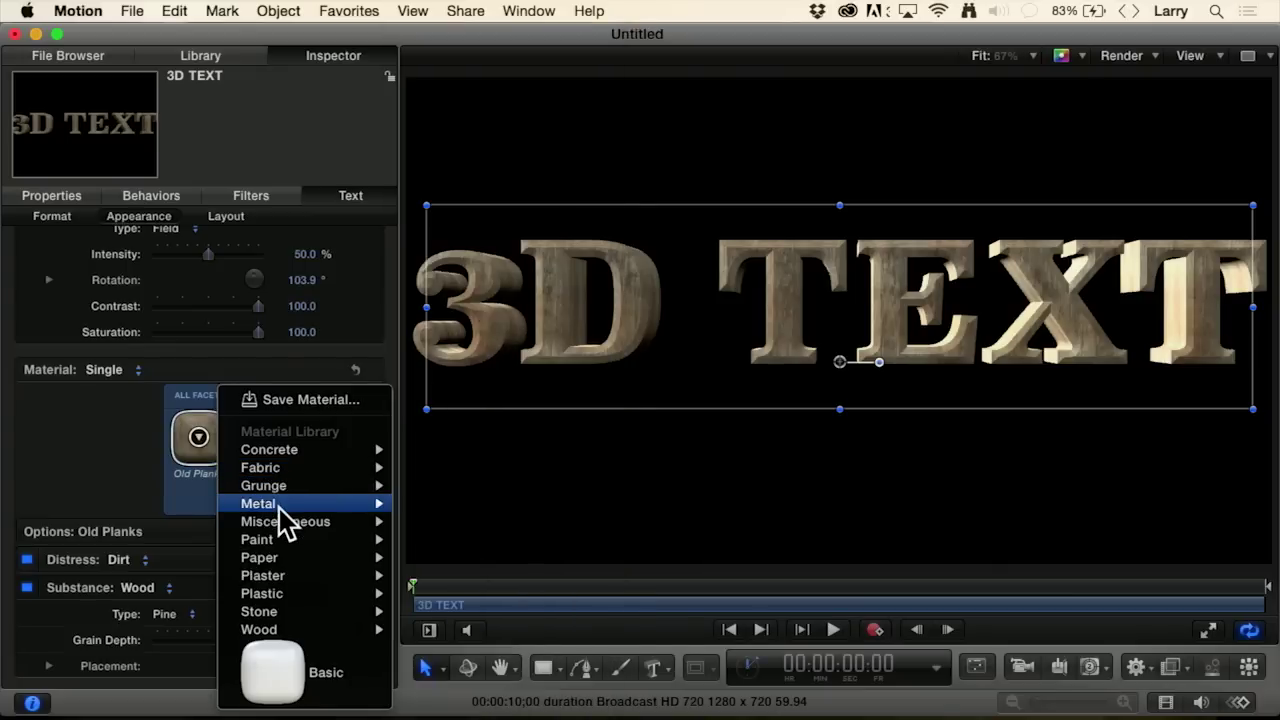
pyautogui.moveTo(280, 506)
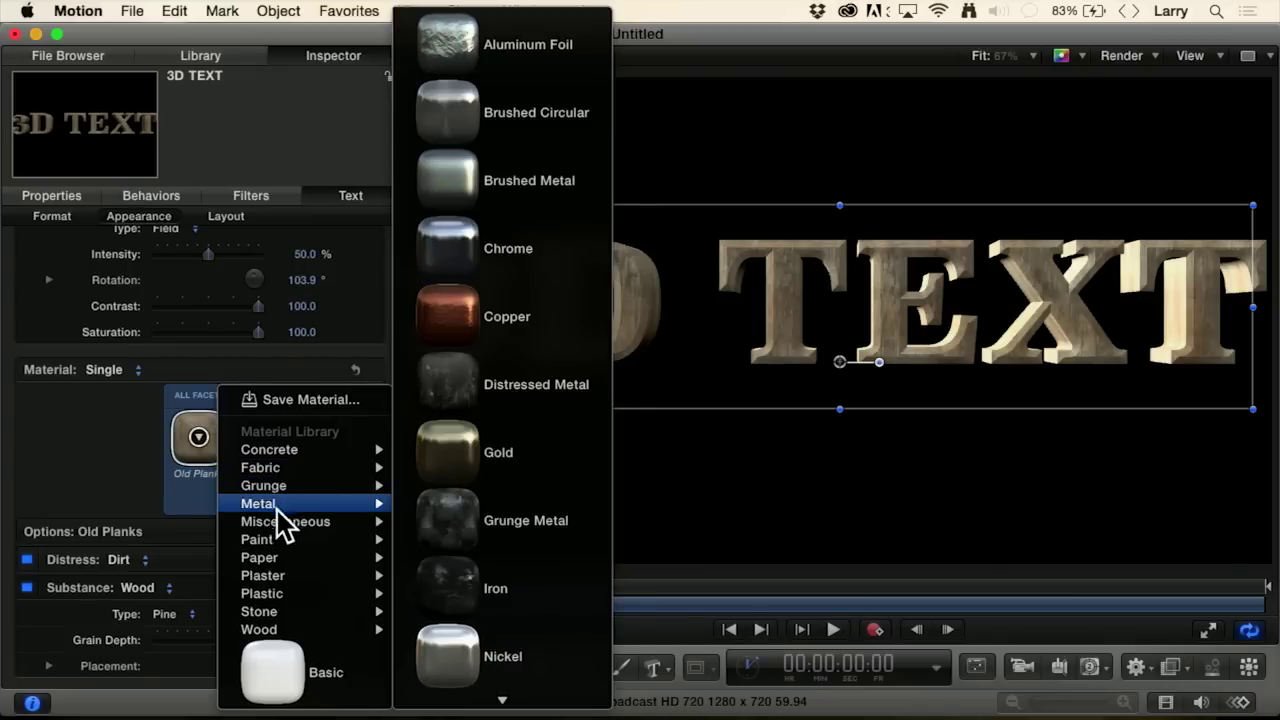
pyautogui.moveTo(282, 577)
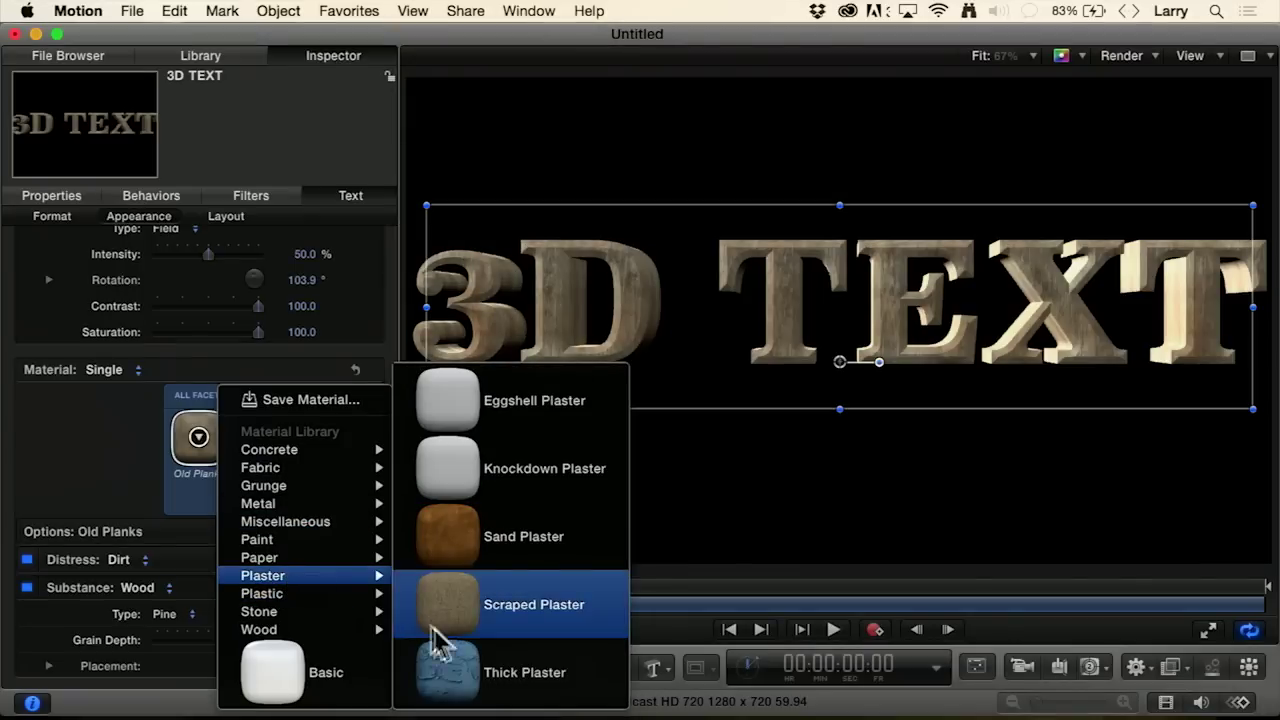
pyautogui.press('Escape')
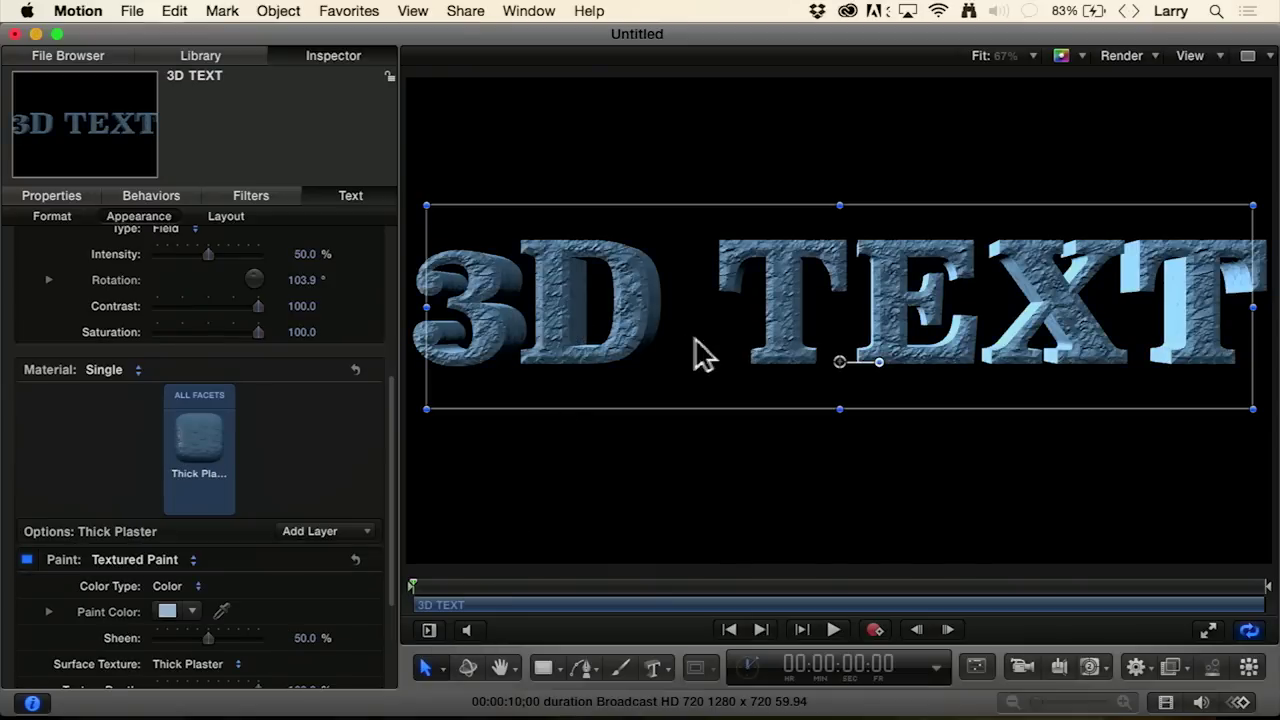
pyautogui.moveTo(218, 461)
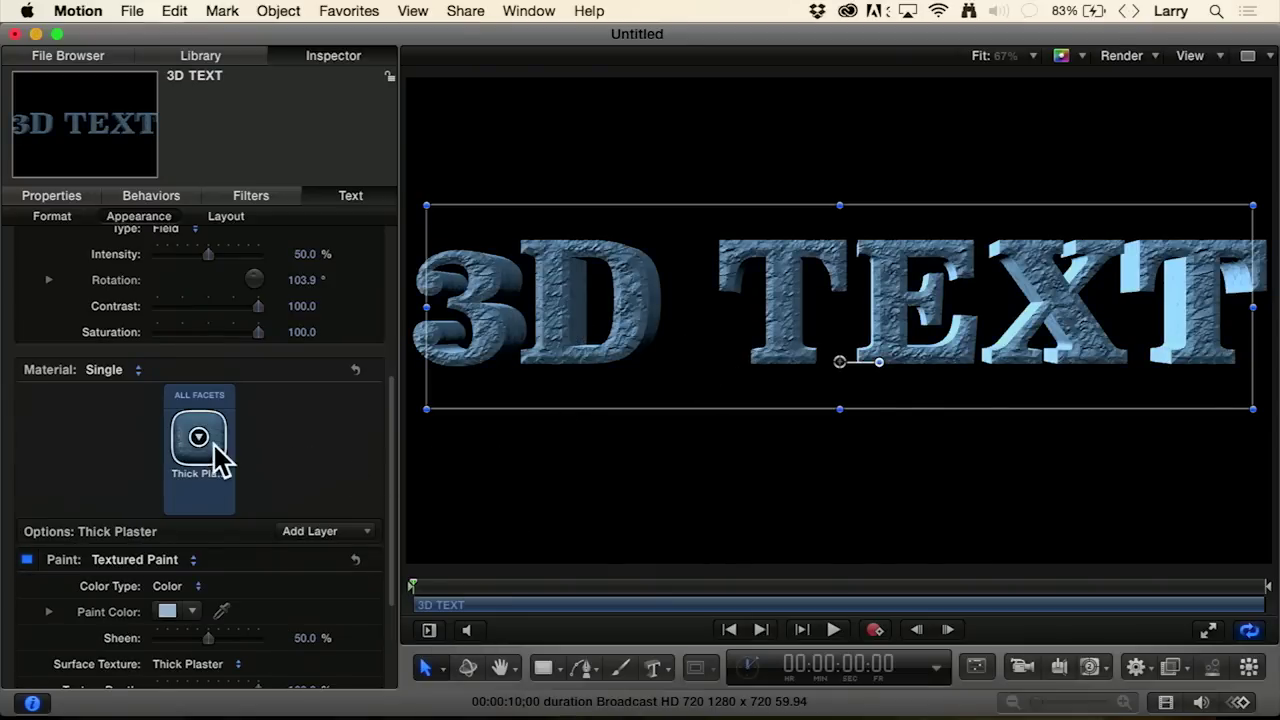
# Step: Apply the Grunge Stains material to the 3D text
pyautogui.click(218, 450)
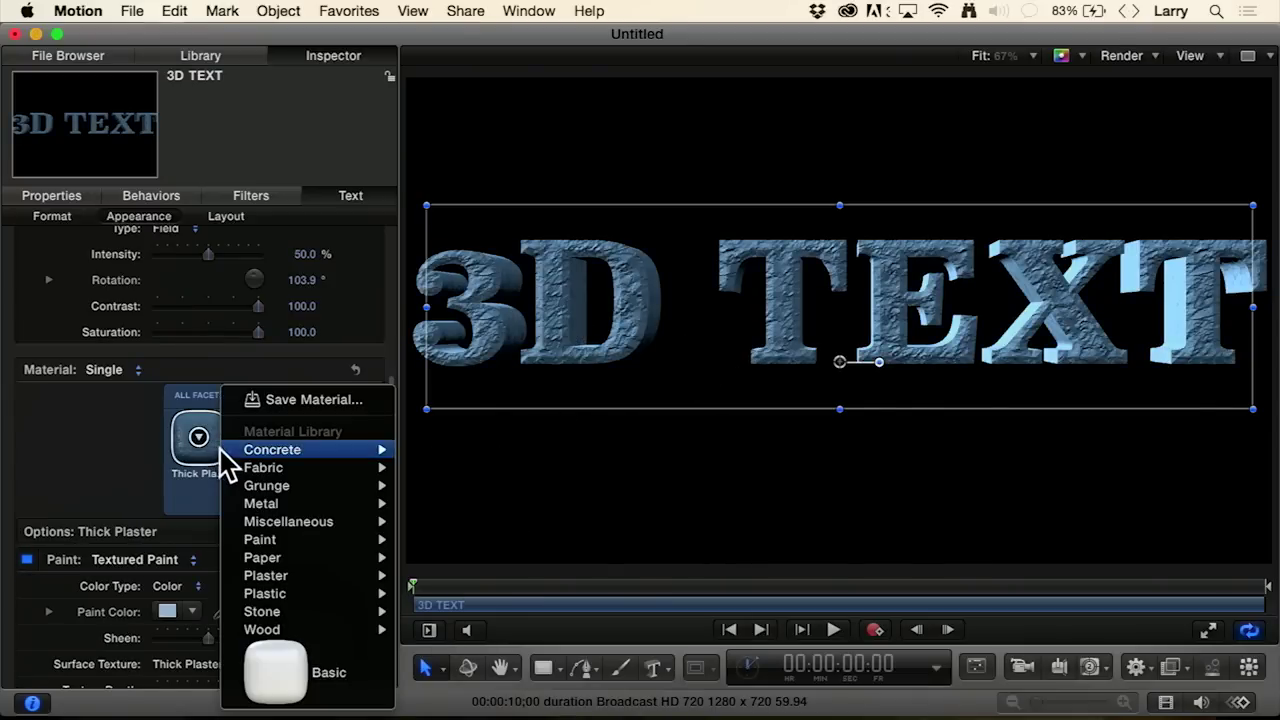
pyautogui.moveTo(296, 617)
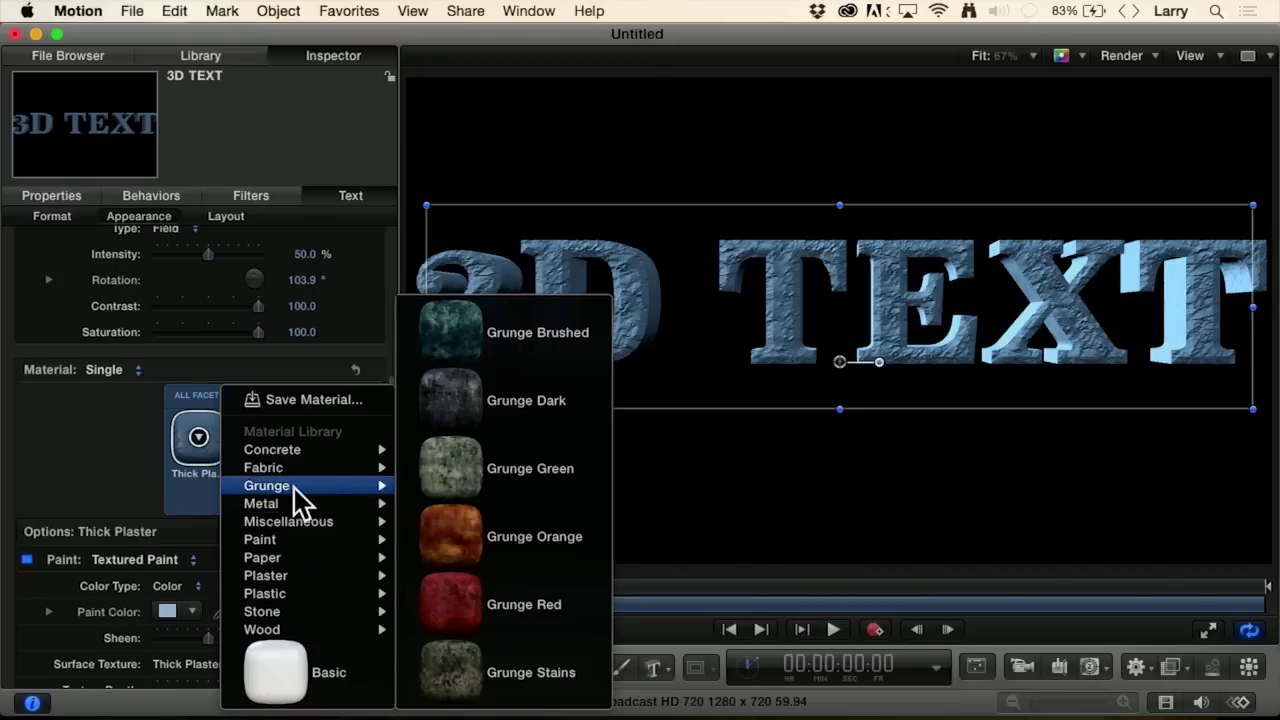
pyautogui.click(447, 672)
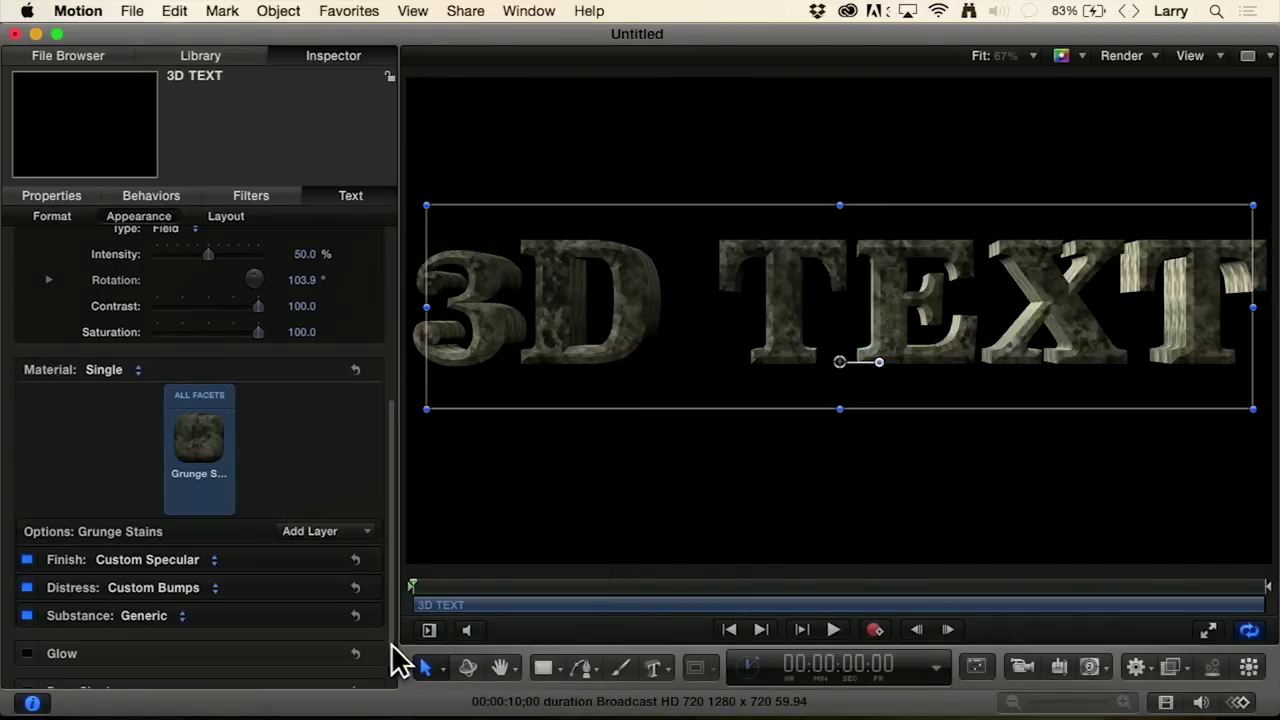
# Step: Swap it for the grey Aged Concrete material
pyautogui.click(213, 445)
pyautogui.moveTo(370, 450)
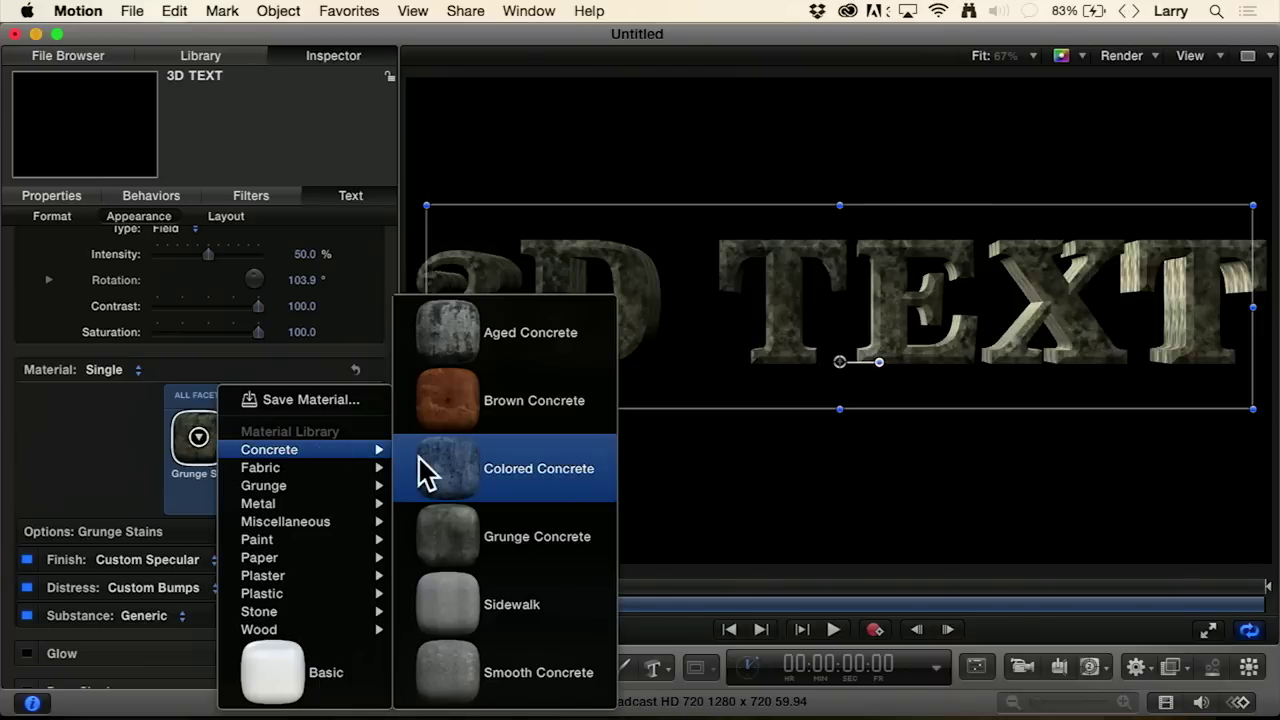
pyautogui.click(450, 345)
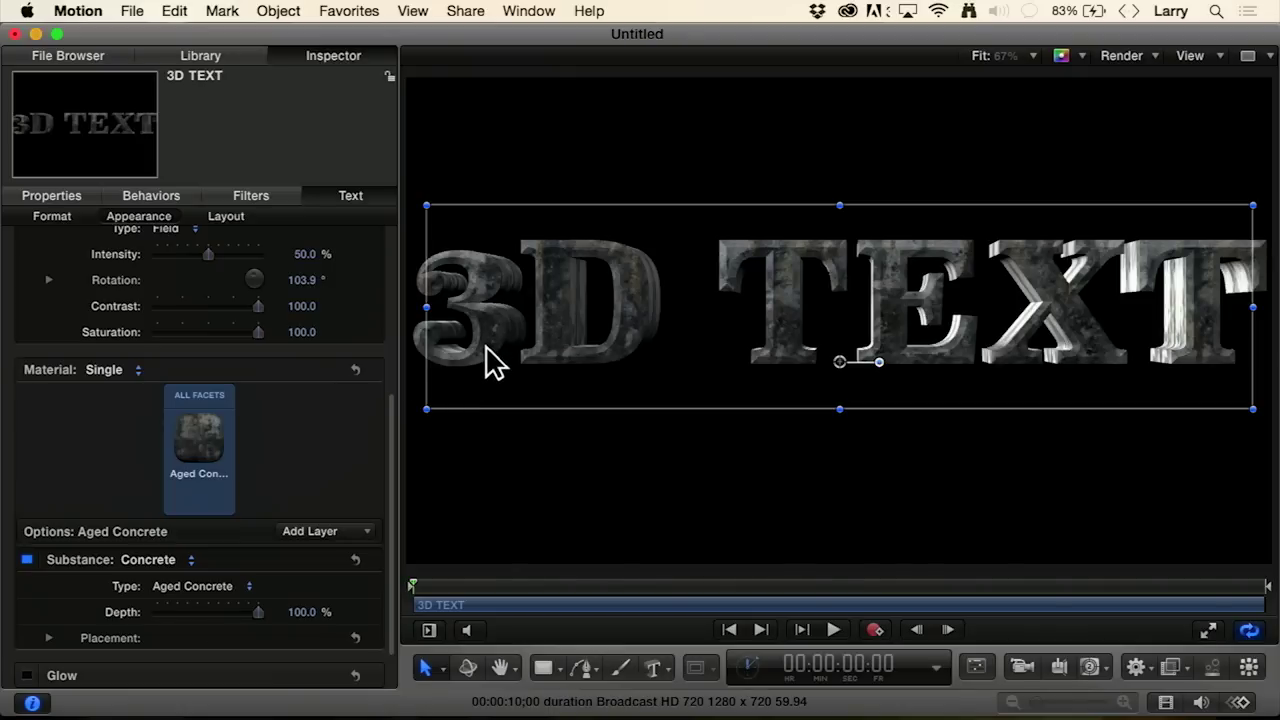
pyautogui.click(200, 440)
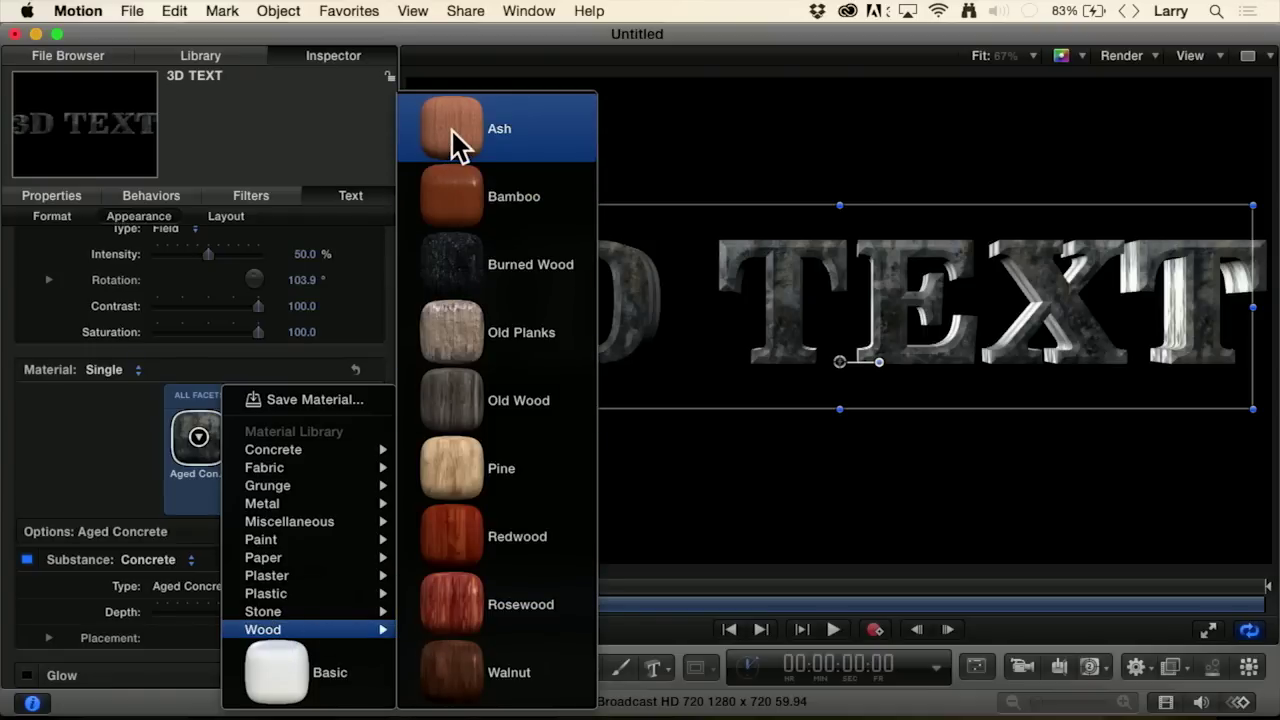
# Step: Apply the Old Wood material from the Wood category to the 3D text
pyautogui.click(458, 405)
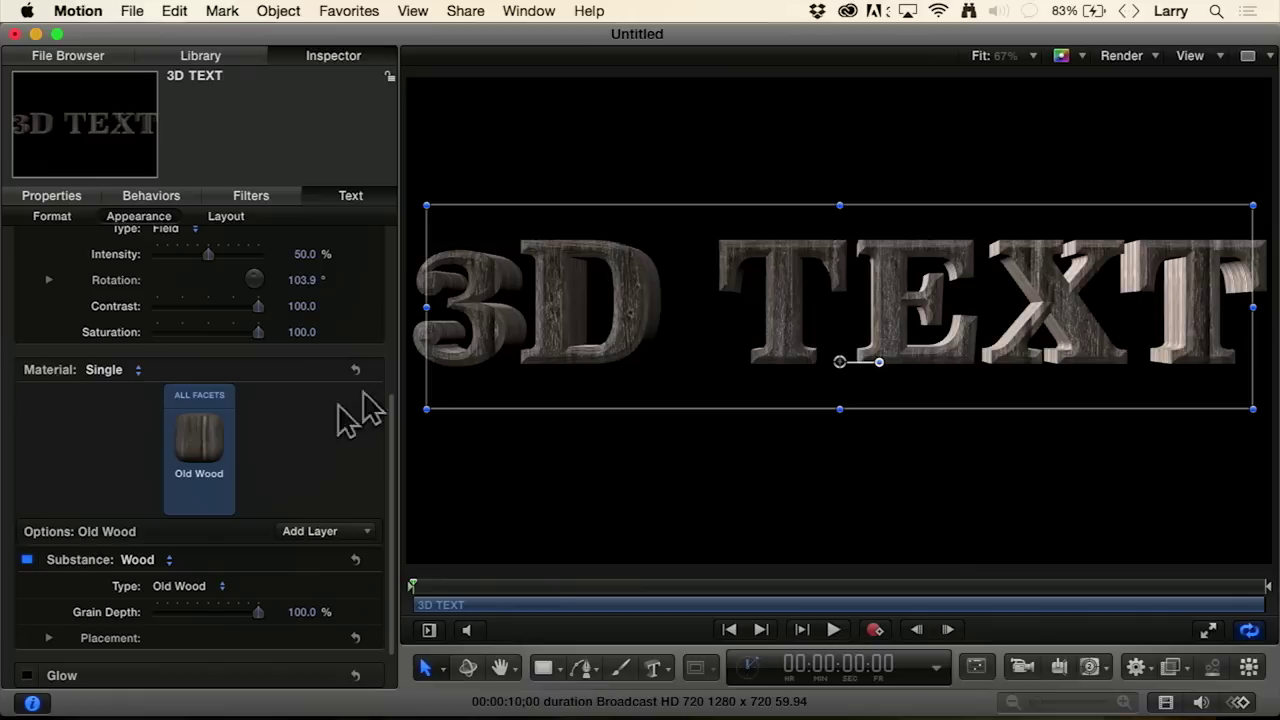
# Step: Switch the material to Multiple and give the front edge teal Latex paint
pyautogui.click(104, 370)
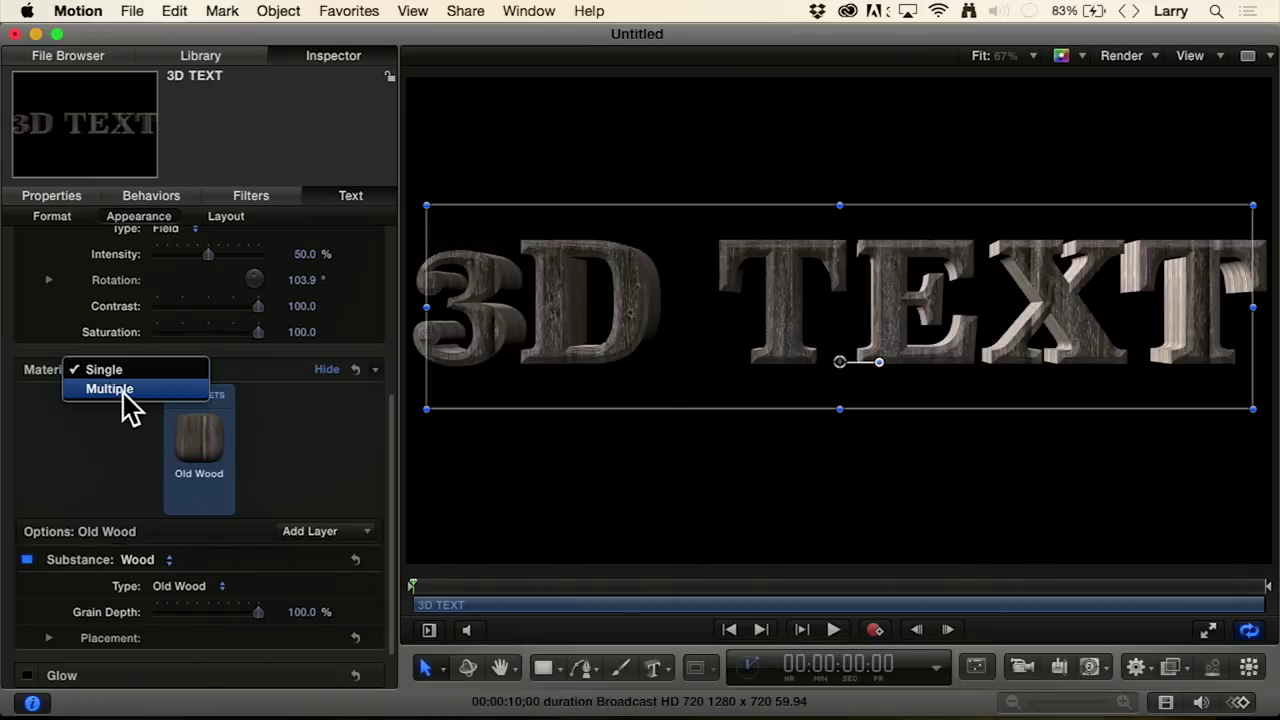
pyautogui.click(123, 390)
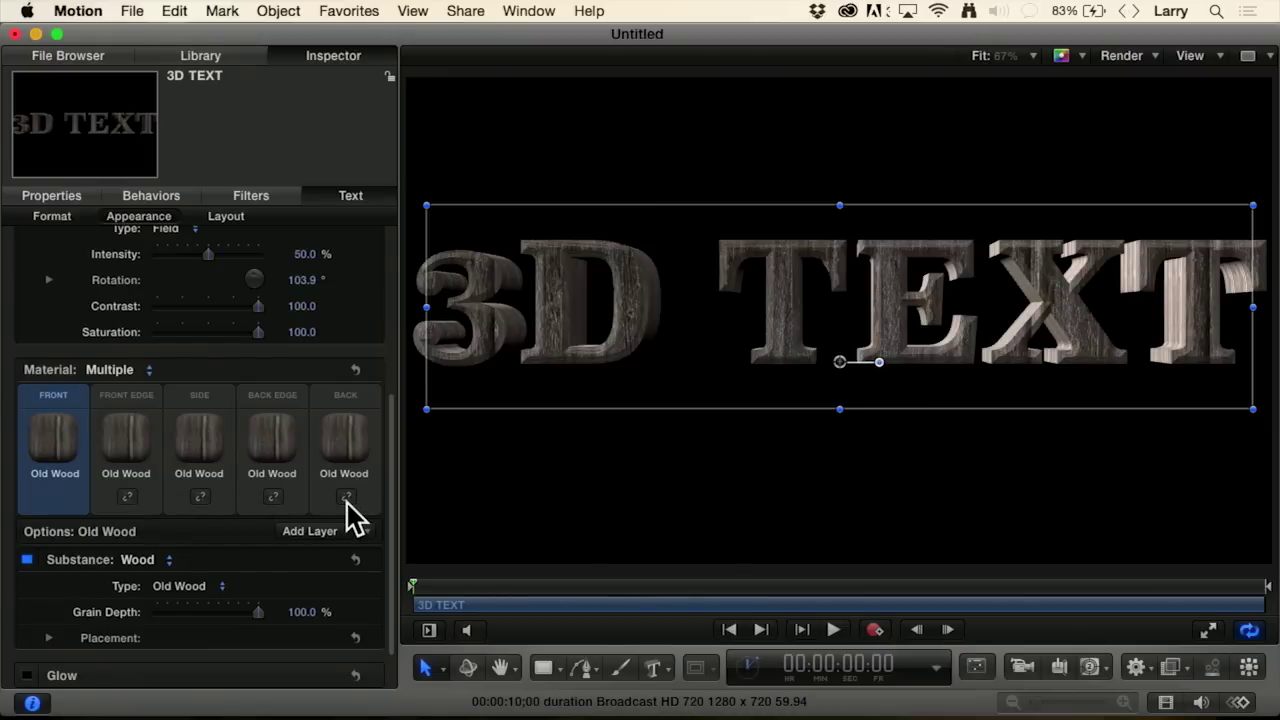
pyautogui.click(143, 430)
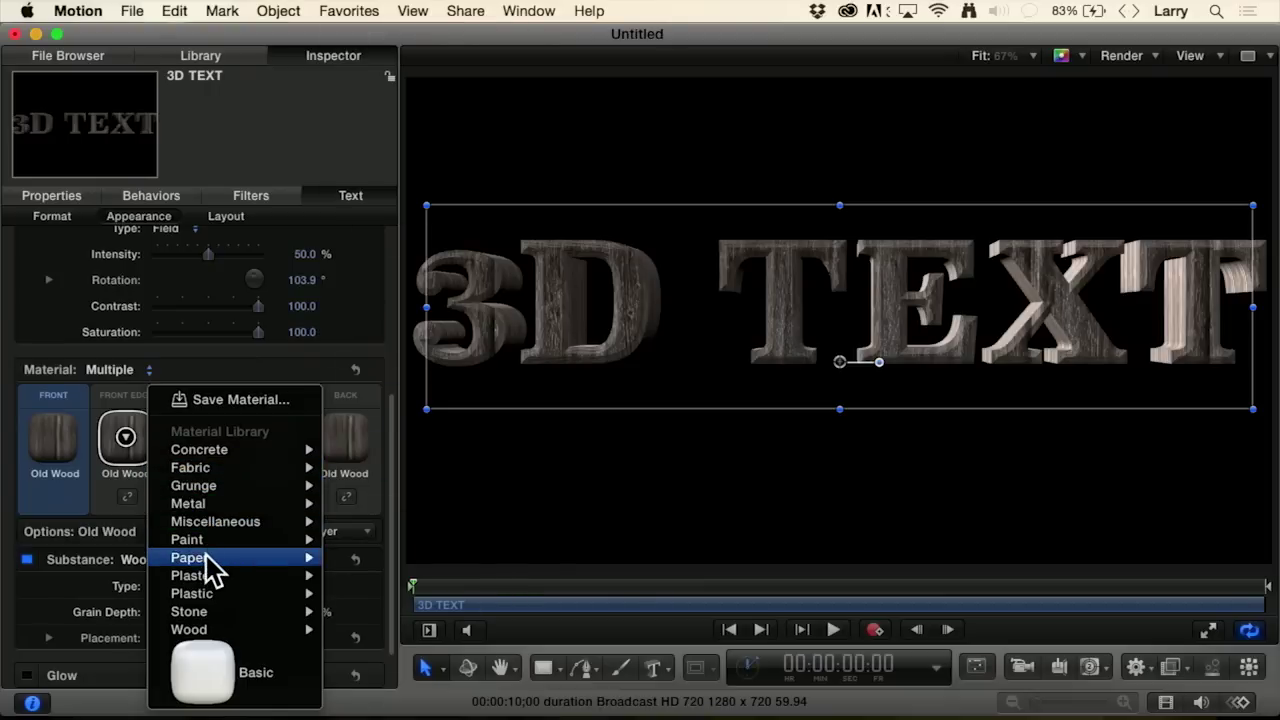
pyautogui.moveTo(205, 557)
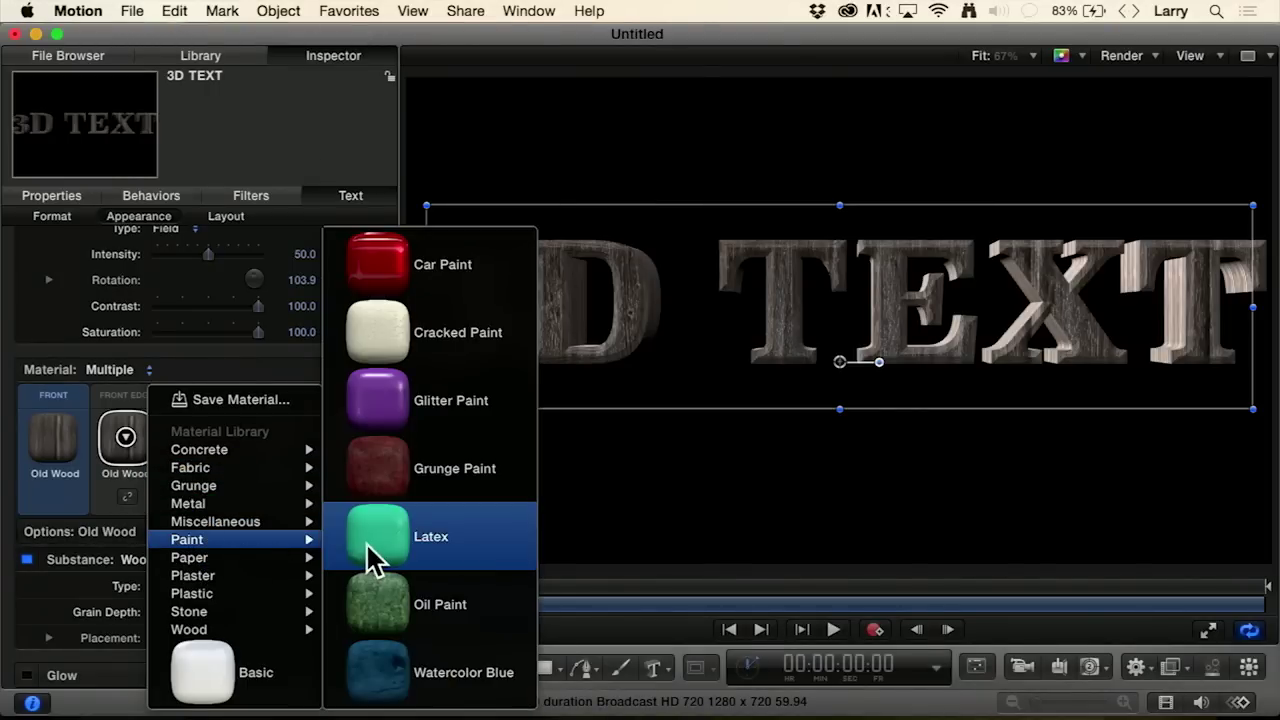
pyautogui.press('Escape')
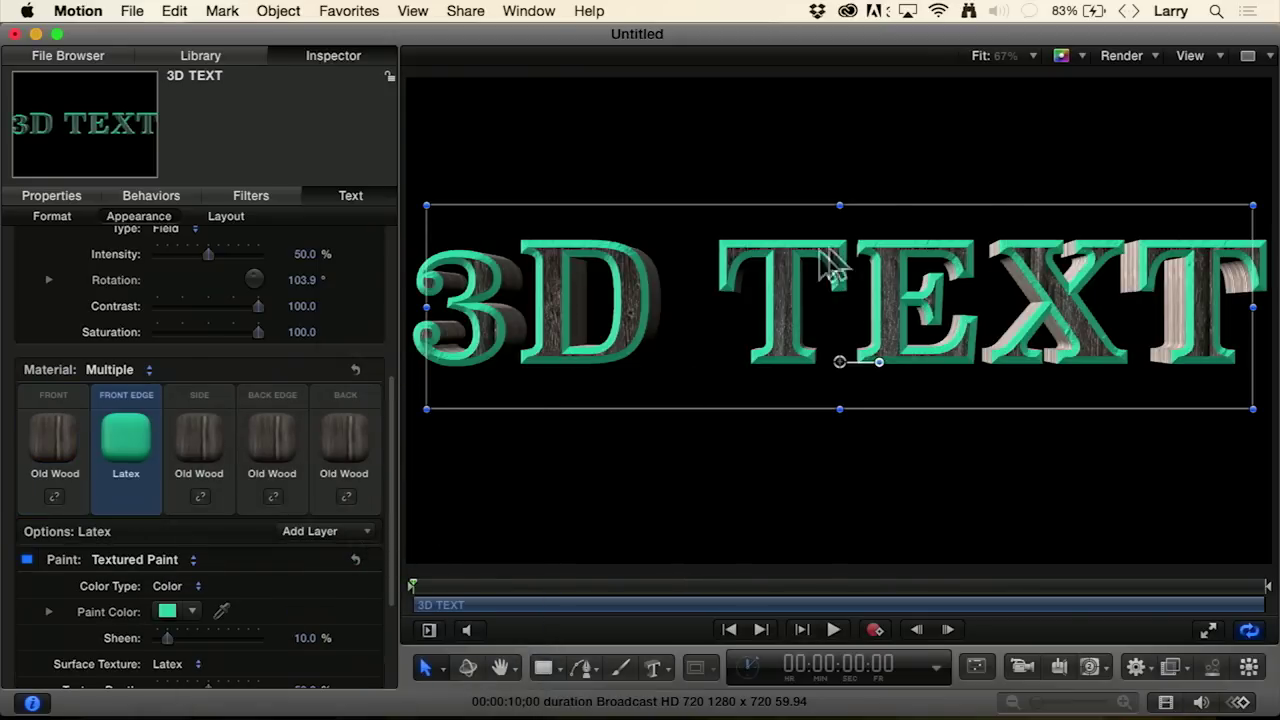
# Step: Reveal the 3D Text settings and thin the Front Edge Size to about 0.93
pyautogui.moveTo(391, 406); pyautogui.dragTo(391, 246)
pyautogui.click(327, 296)
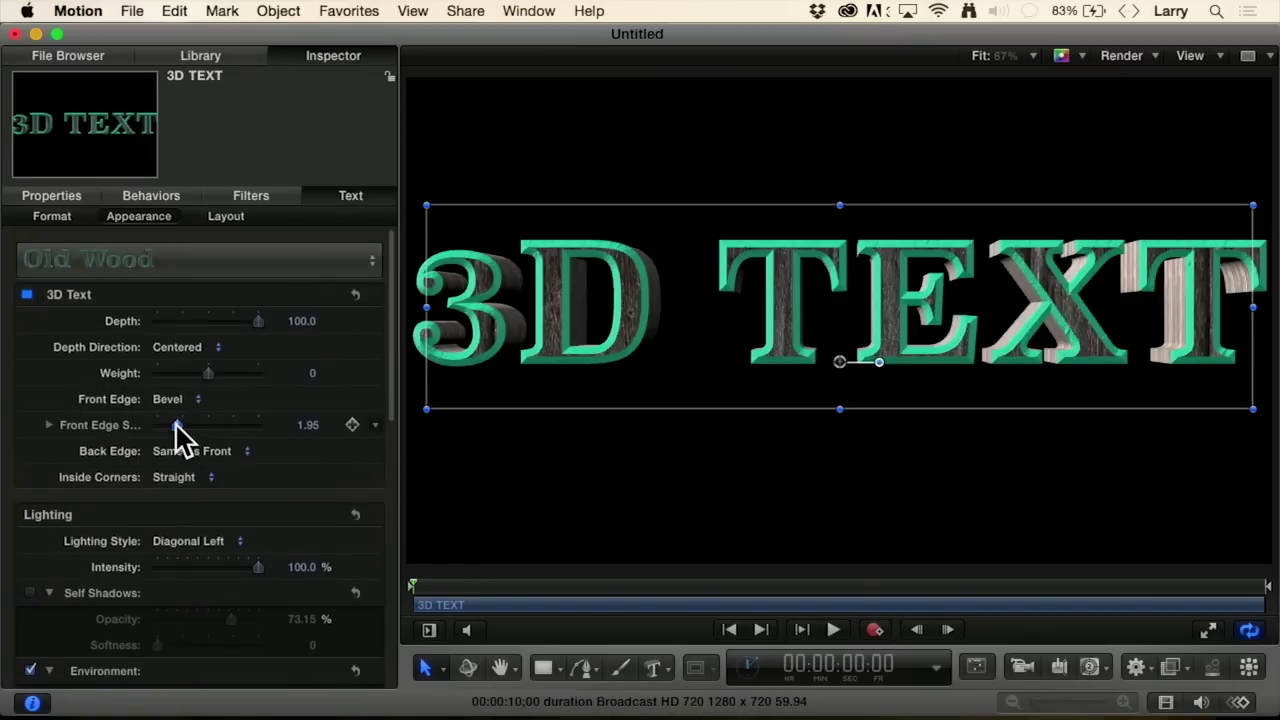
pyautogui.moveTo(176, 424); pyautogui.dragTo(166, 425)
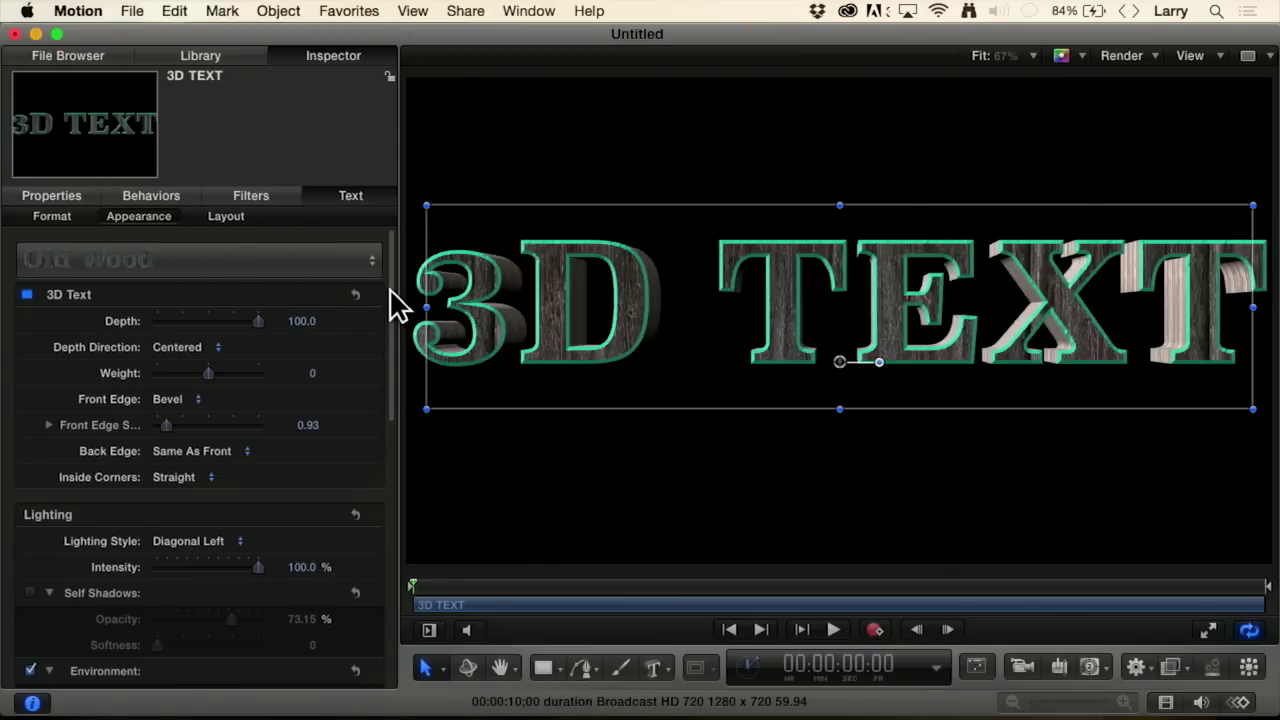
pyautogui.scroll(-1, 394, 318)
pyautogui.scroll(1, 394, 285)
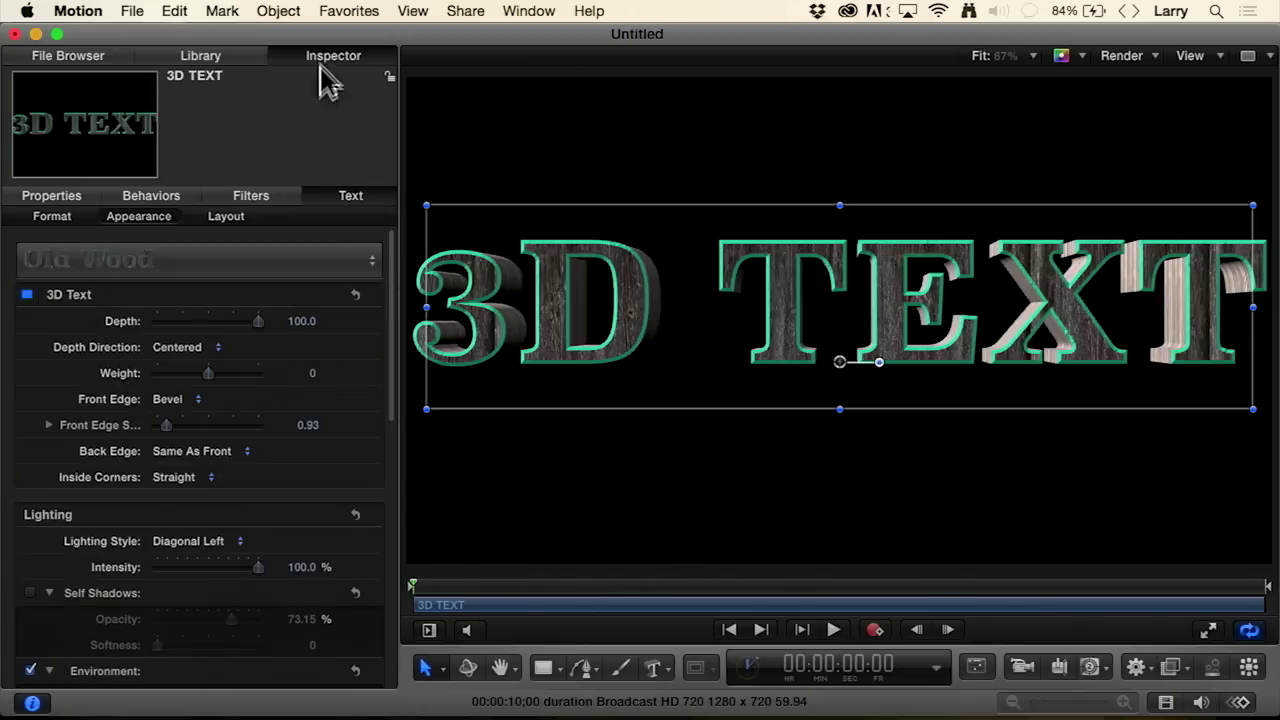
# Step: Expand the text's Rotation values and scrub them to turn the text about 41° on Y
pyautogui.click(38, 200)
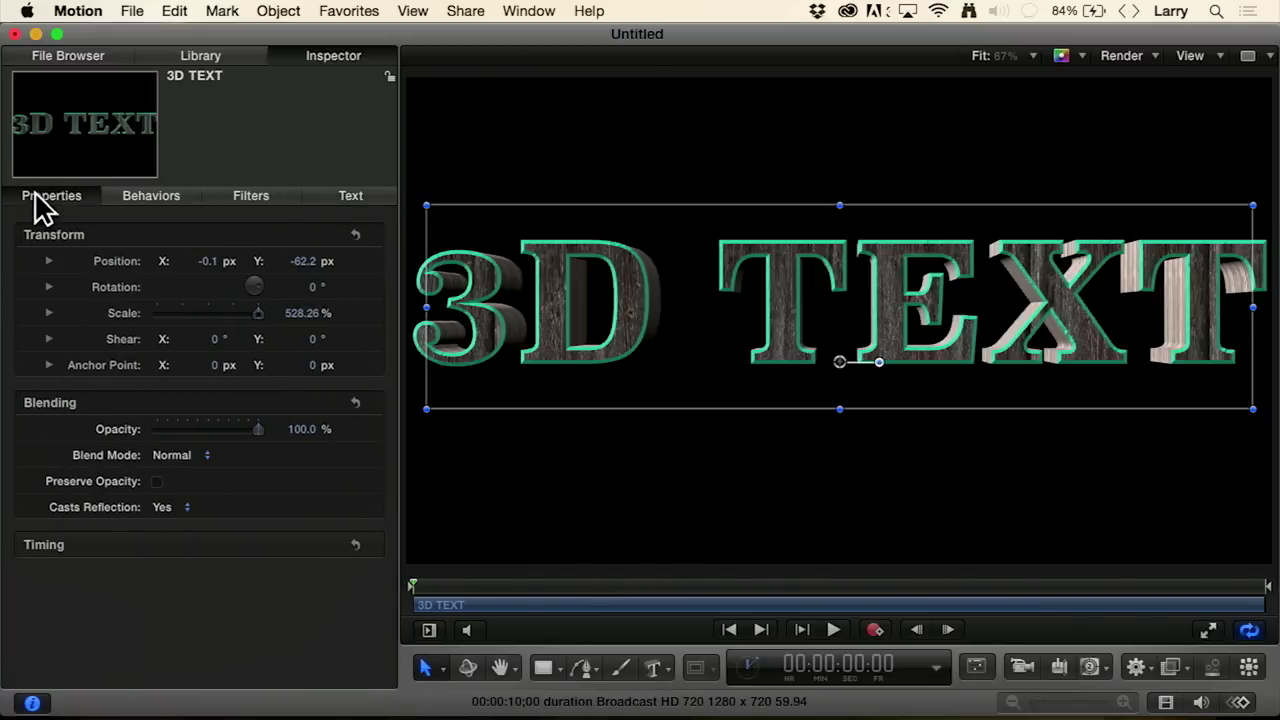
pyautogui.click(48, 287)
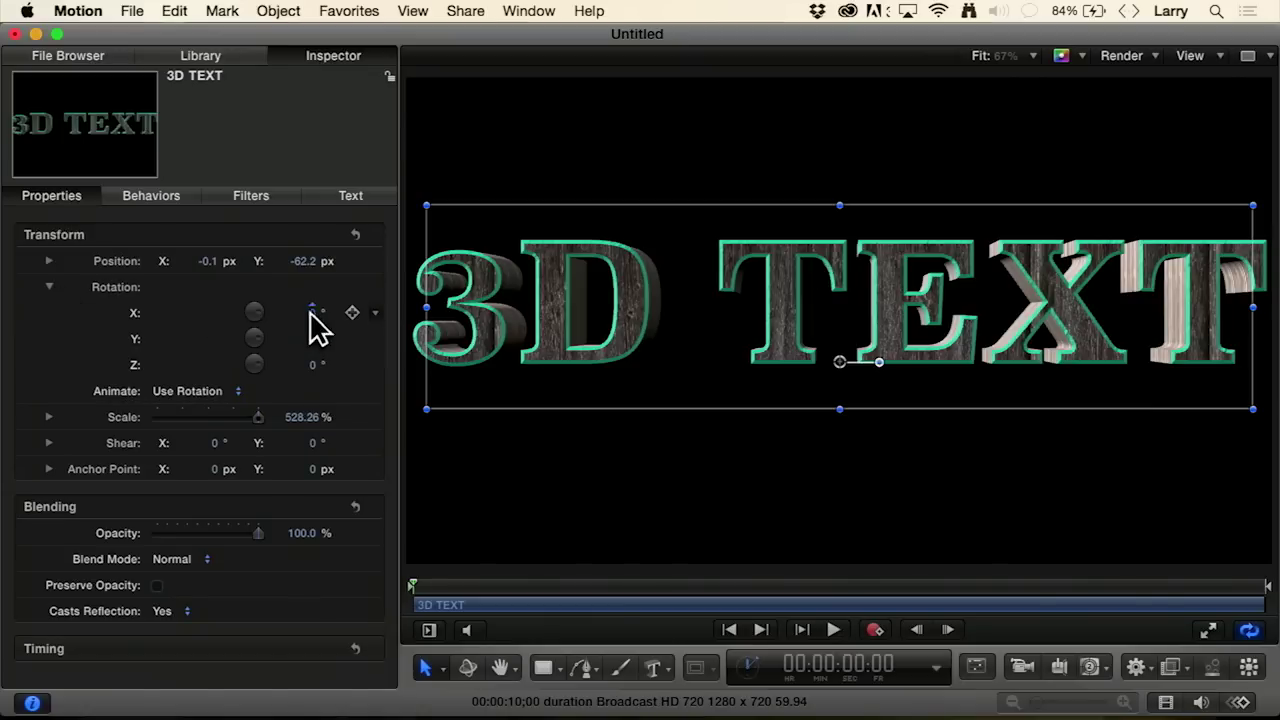
pyautogui.moveTo(310, 313)
pyautogui.mouseDown()
pyautogui.moveTo(271, 313)
pyautogui.moveTo(304, 313)
pyautogui.moveTo(292, 320)
pyautogui.mouseUp()
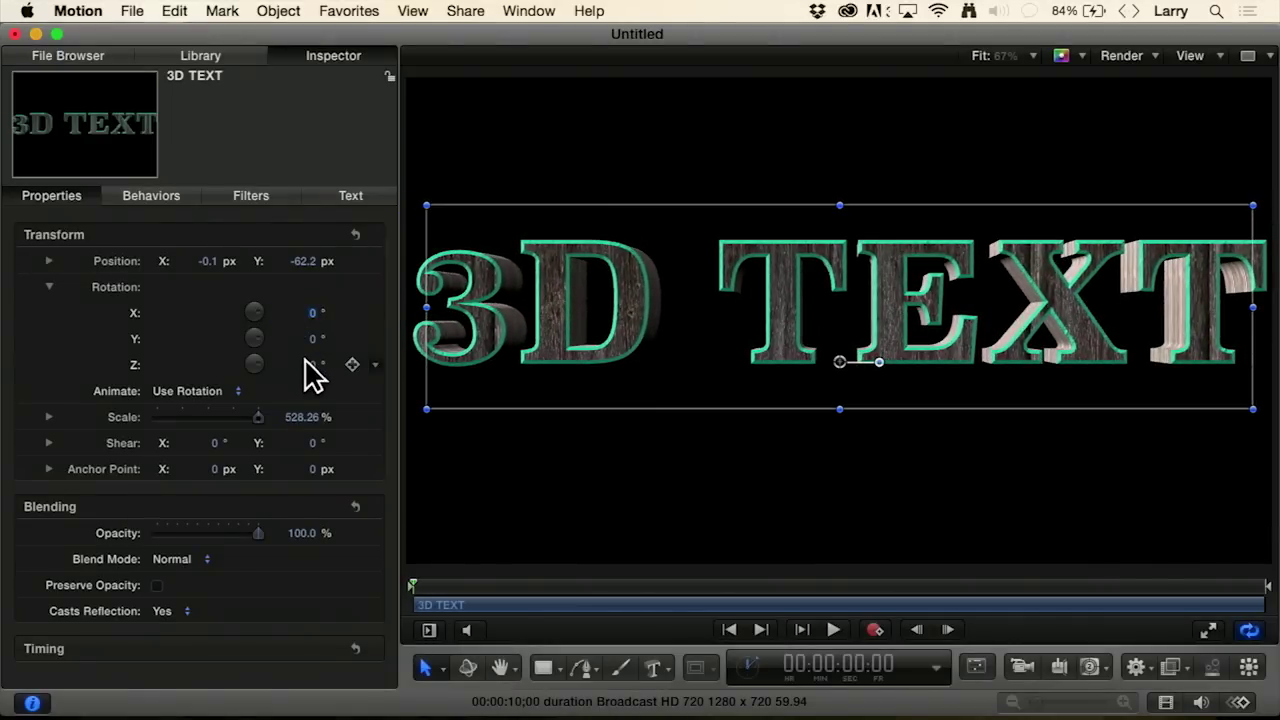
pyautogui.moveTo(309, 364); pyautogui.dragTo(305, 338)
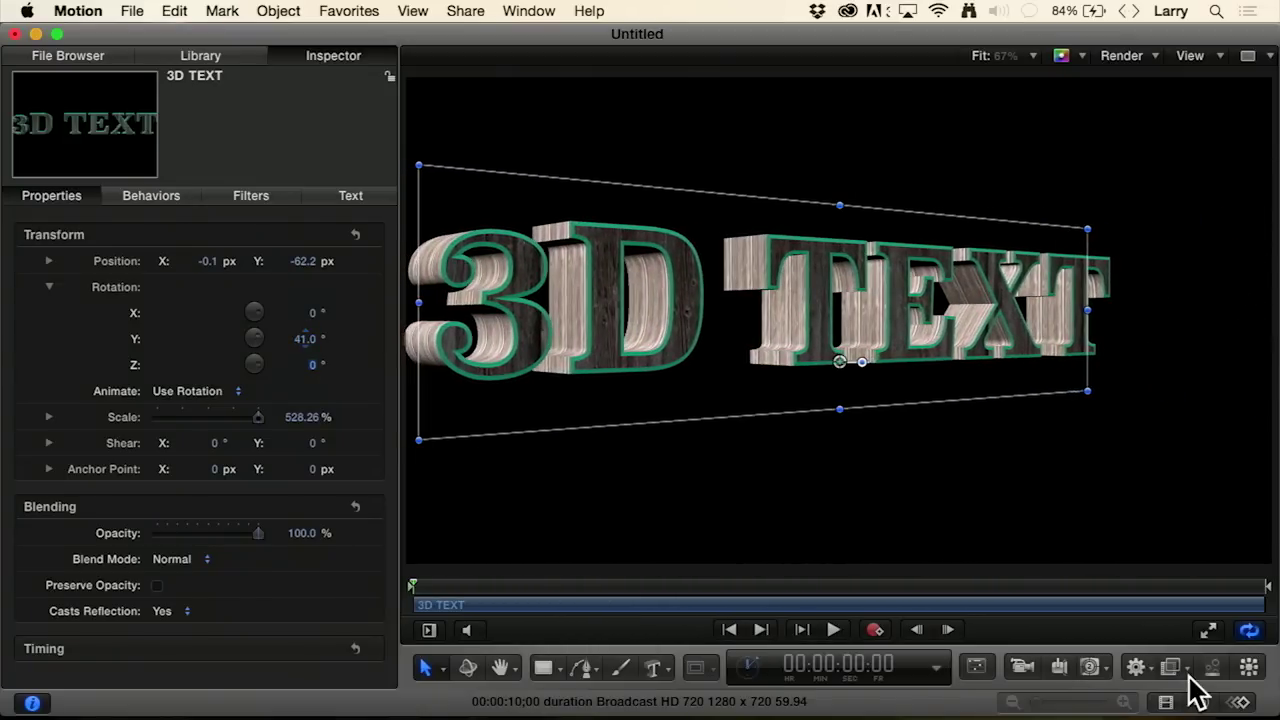
pyautogui.click(1138, 668)
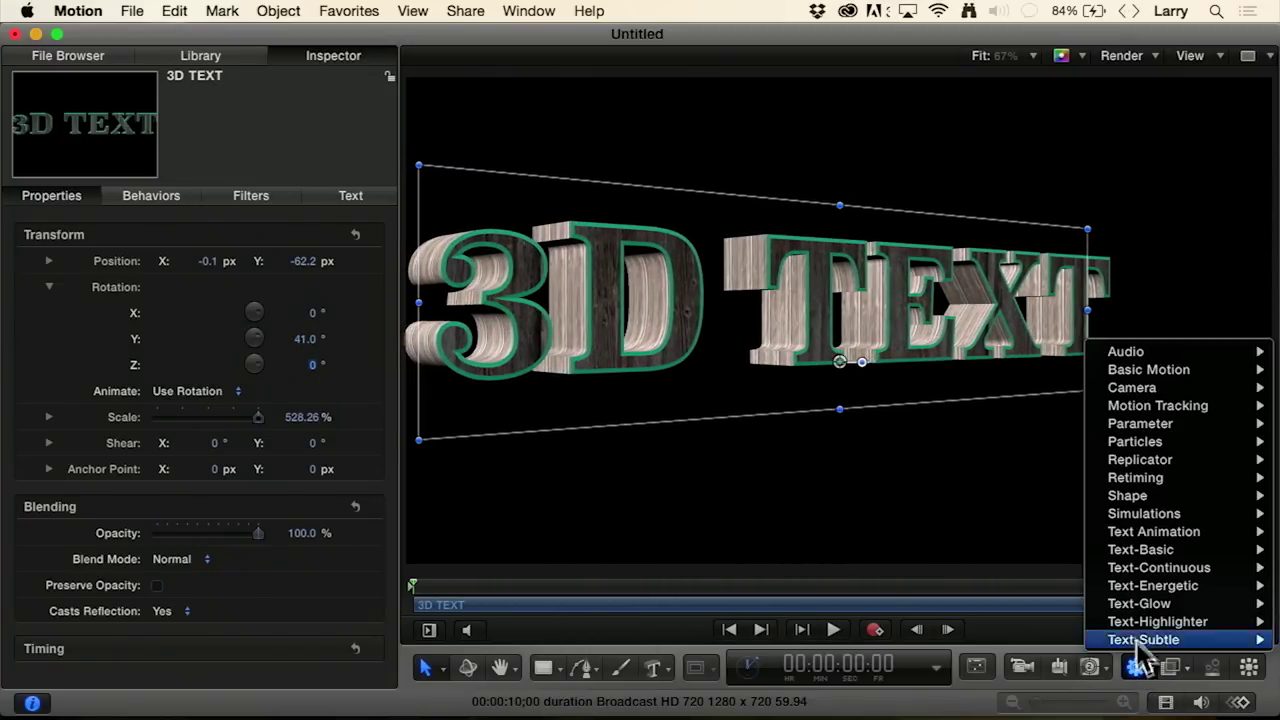
pyautogui.moveTo(1133, 630)
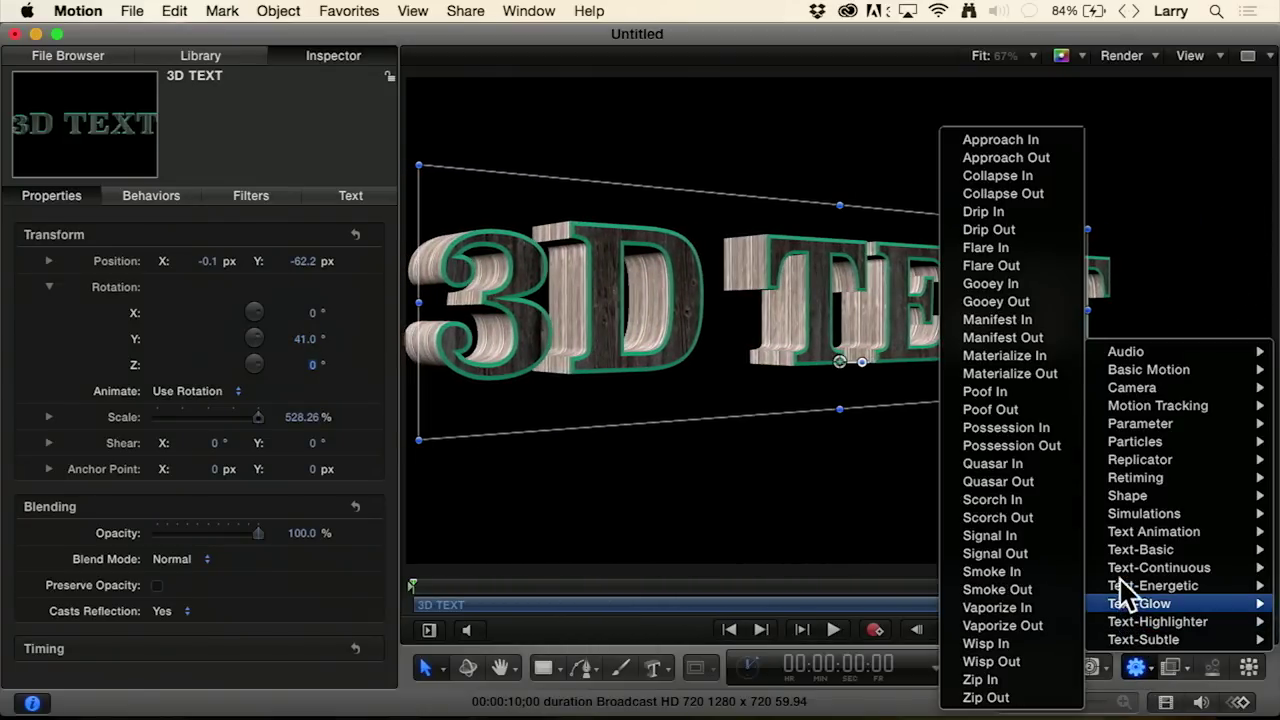
pyautogui.moveTo(1120, 567)
pyautogui.moveTo(1118, 532)
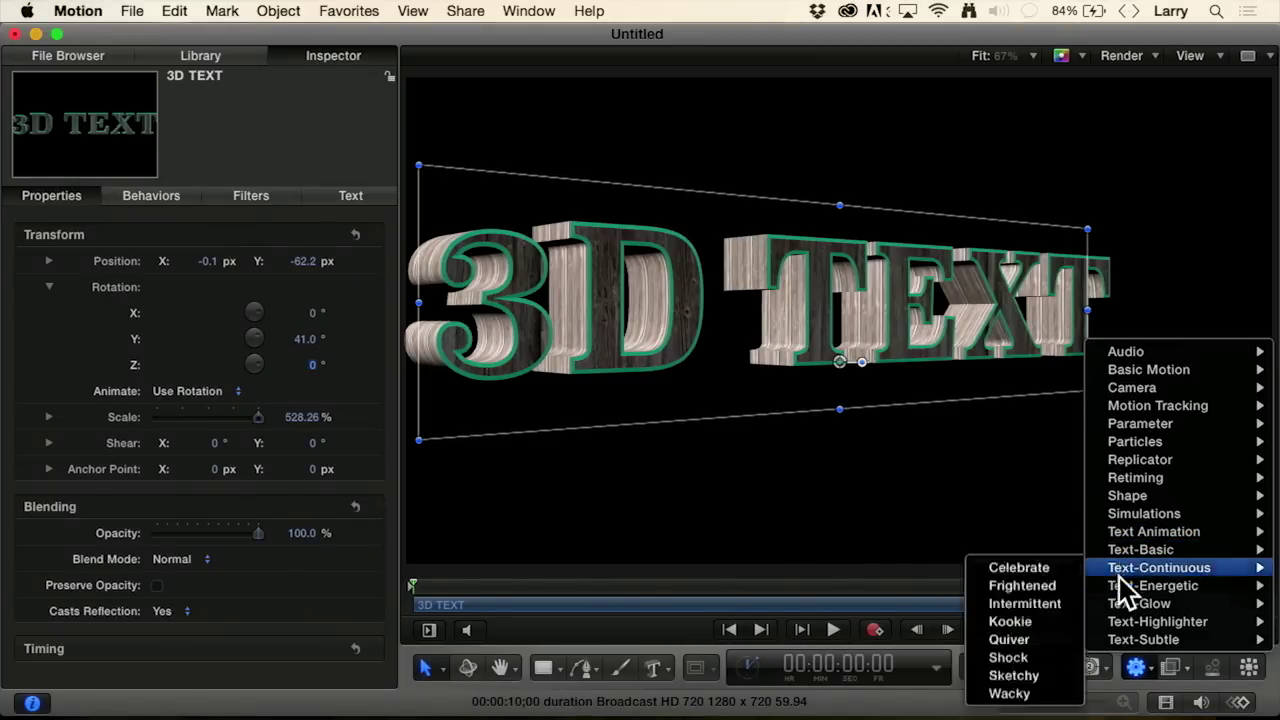
pyautogui.click(806, 533)
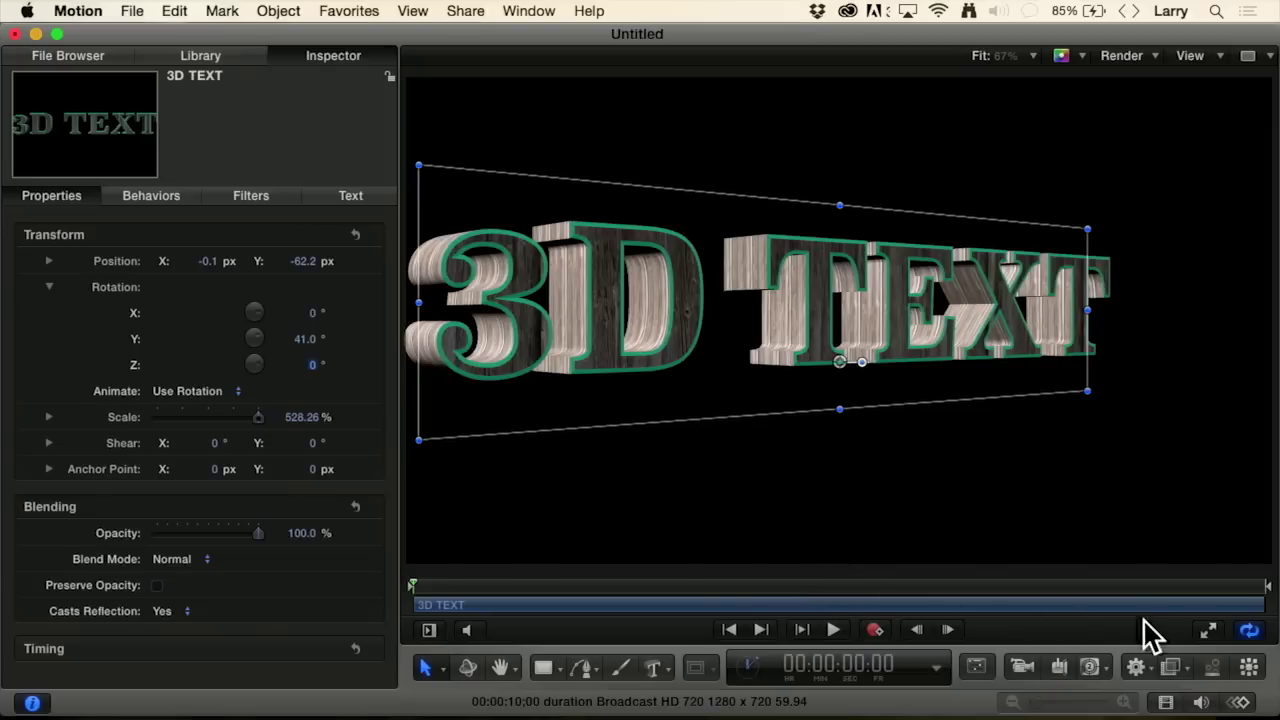
pyautogui.click(304, 338)
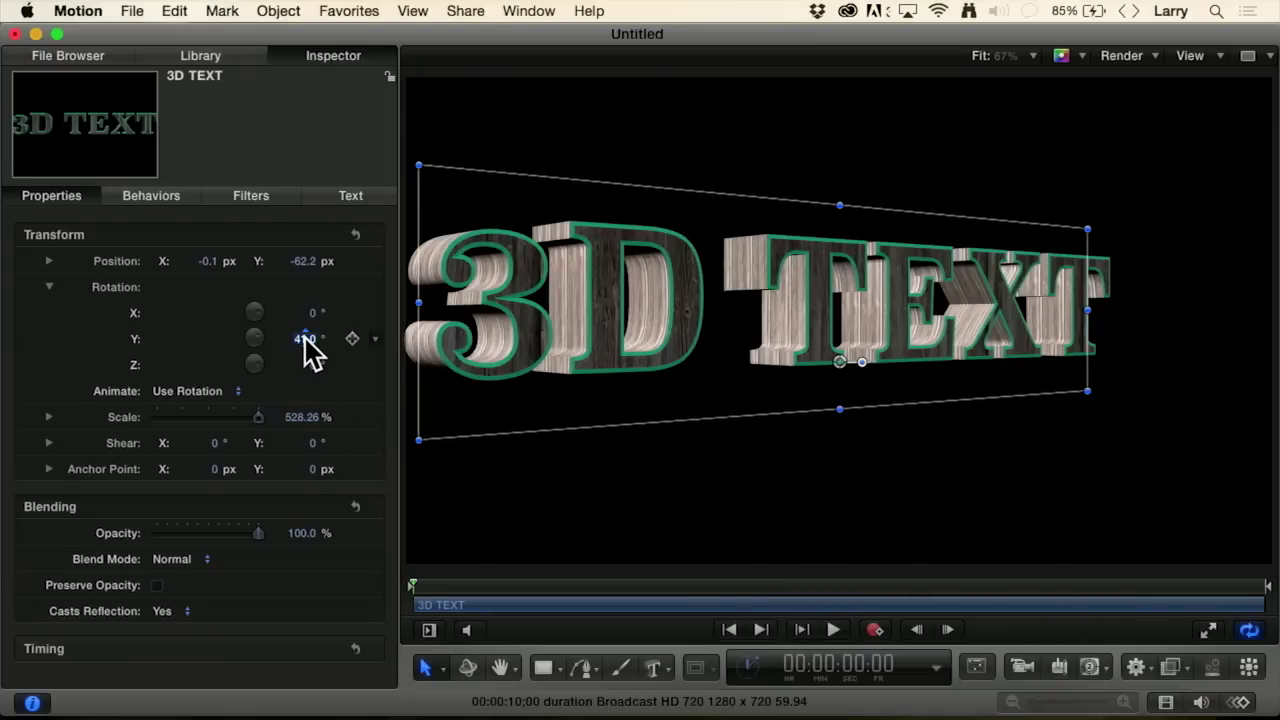
# Step: Set Y rotation to 0 and add a Y rotation keyframe at 1:41
pyautogui.write('0')
pyautogui.press('Return')
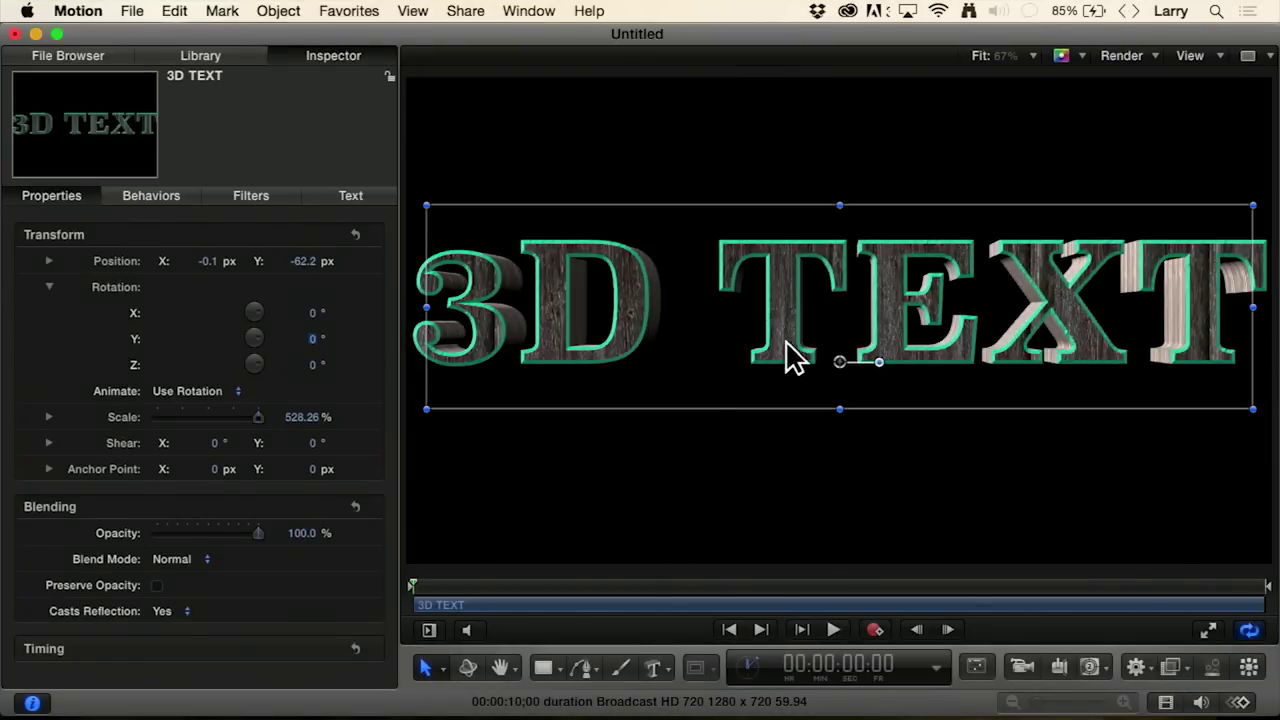
pyautogui.moveTo(414, 586); pyautogui.dragTo(560, 598)
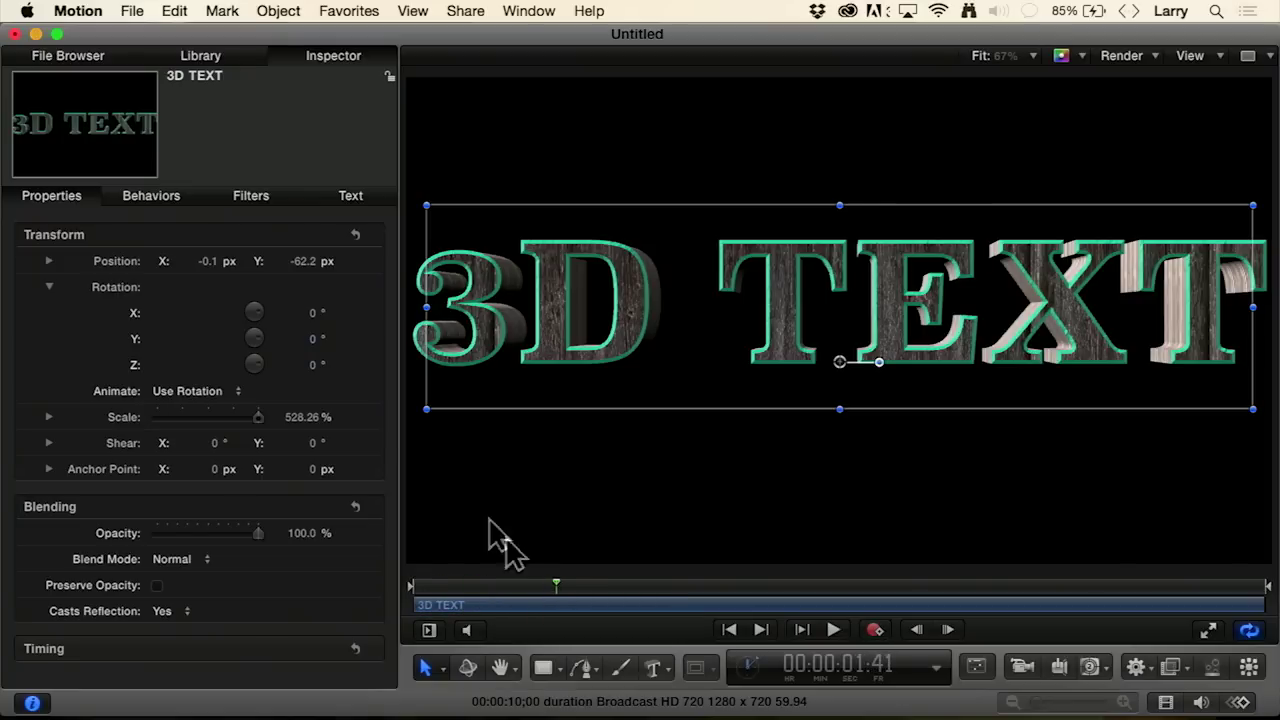
pyautogui.moveTo(367, 350)
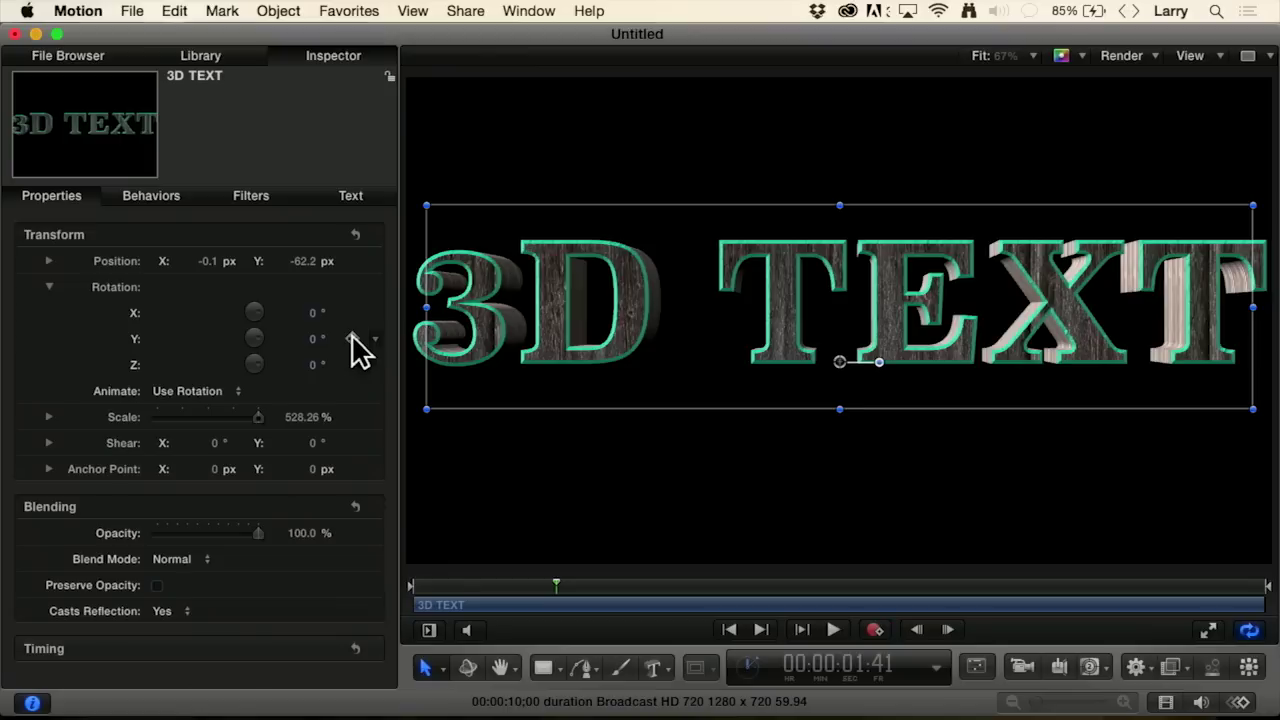
pyautogui.click(352, 339)
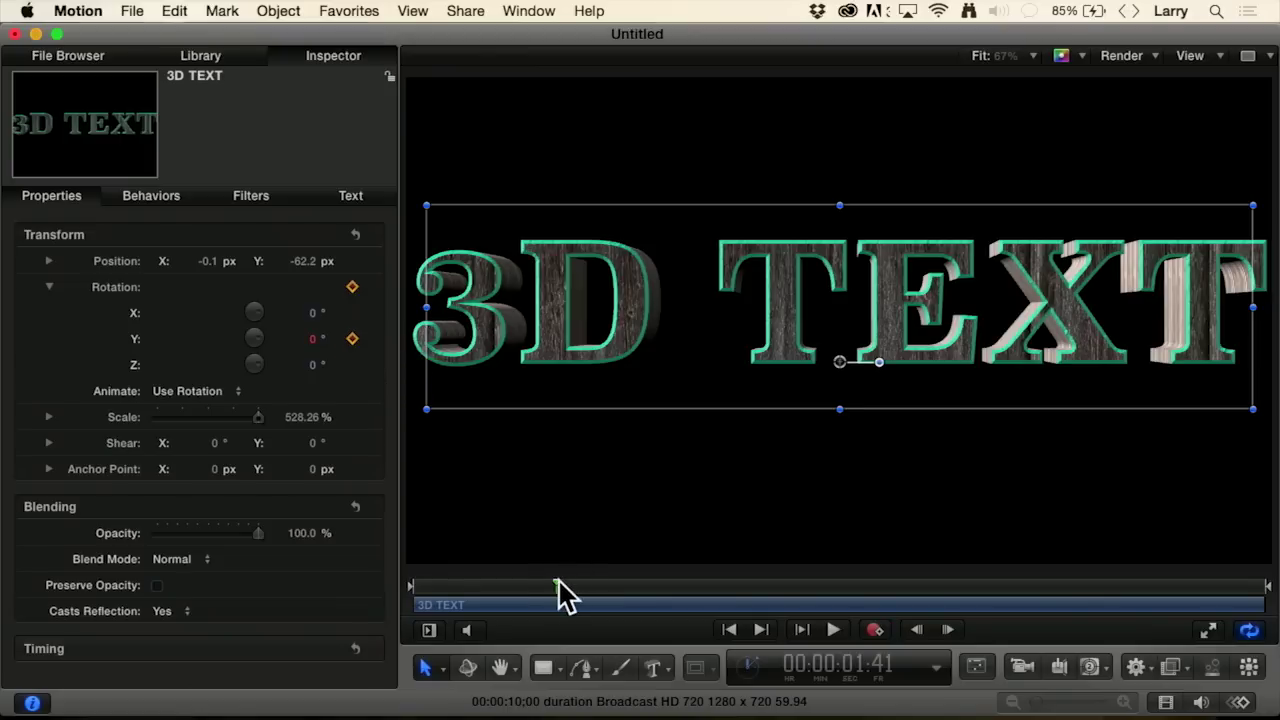
# Step: At 3:54, keyframe the Y rotation at -45°
pyautogui.moveTo(562, 592); pyautogui.dragTo(749, 603)
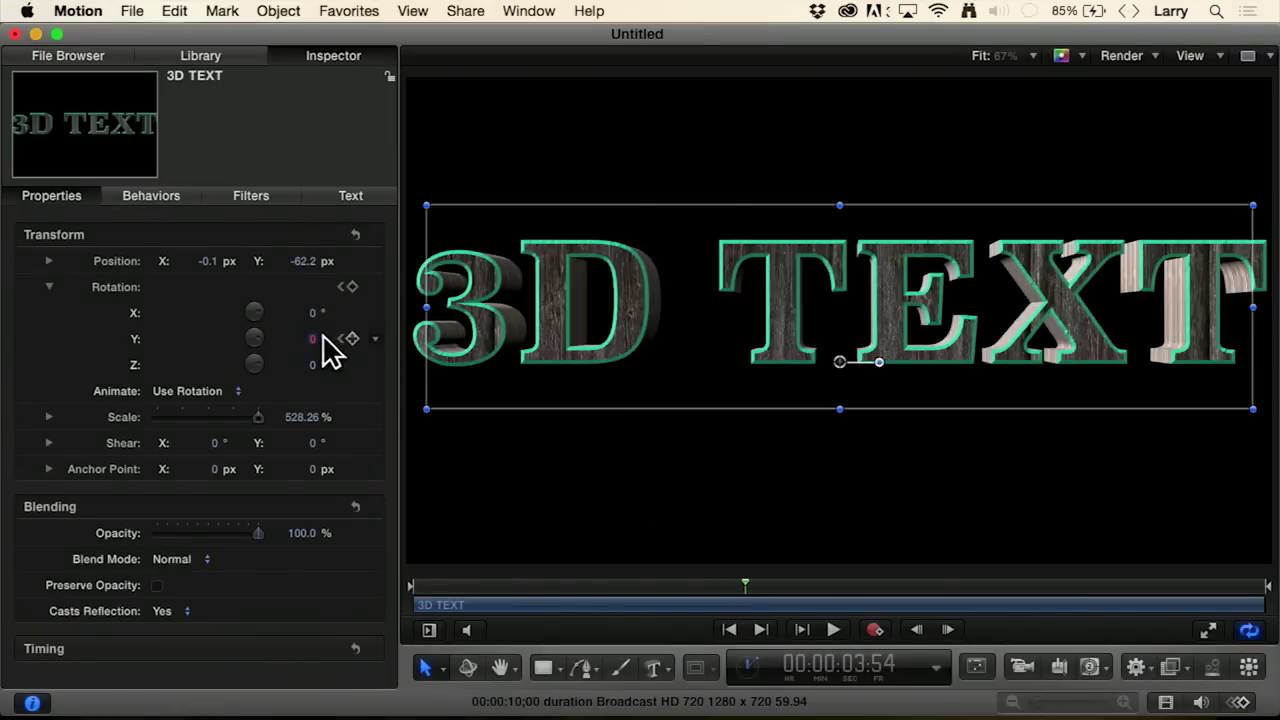
pyautogui.moveTo(262, 338); pyautogui.dragTo(246, 338)
pyautogui.write('45')
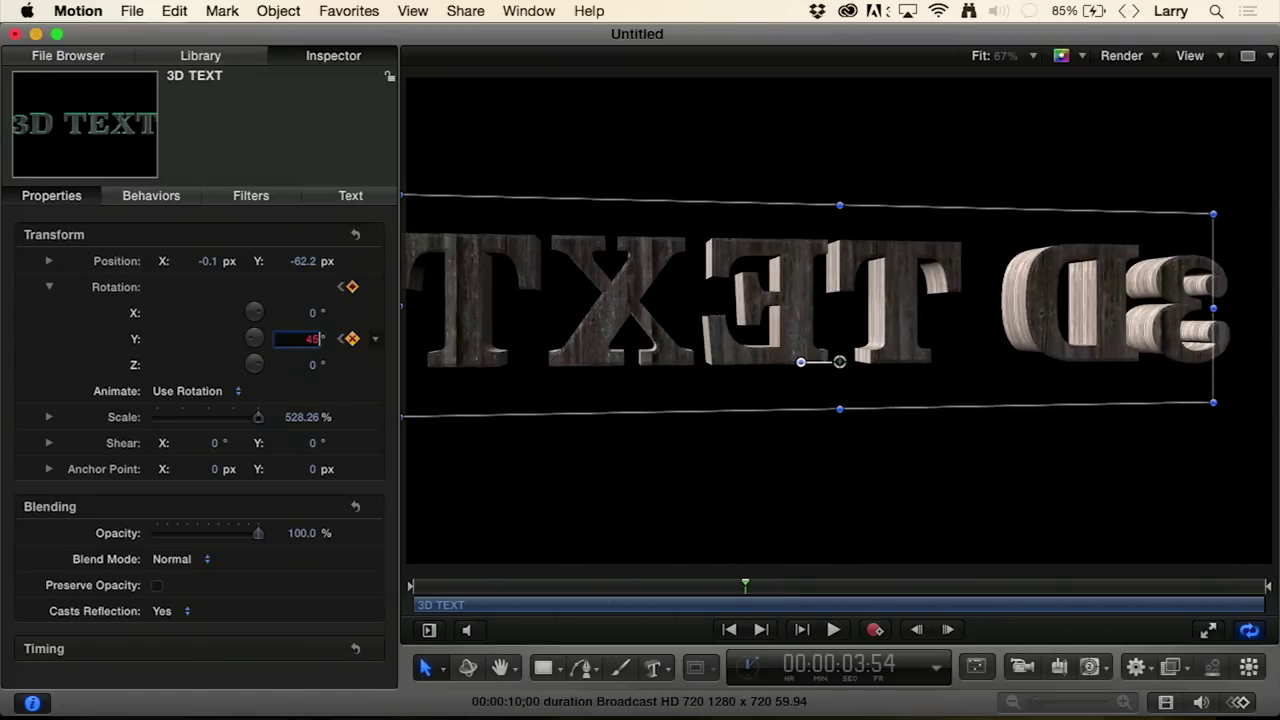
pyautogui.press('Return')
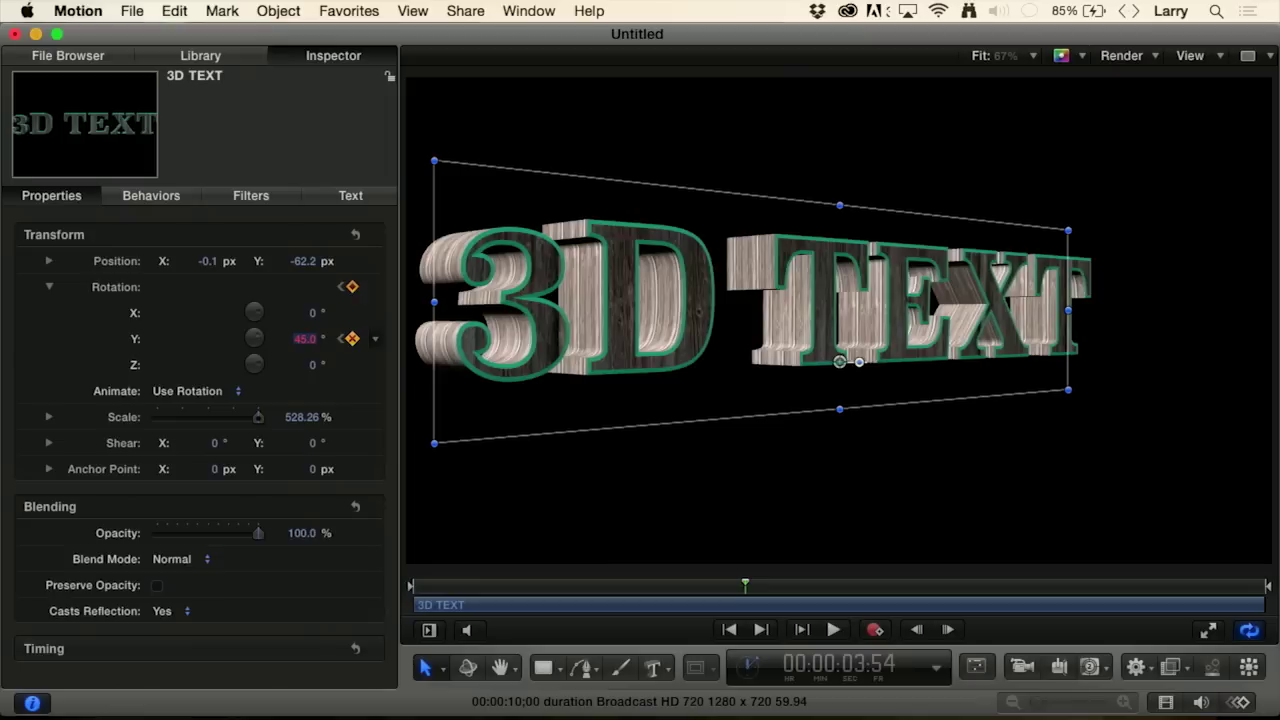
pyautogui.click(303, 341)
pyautogui.write('-45')
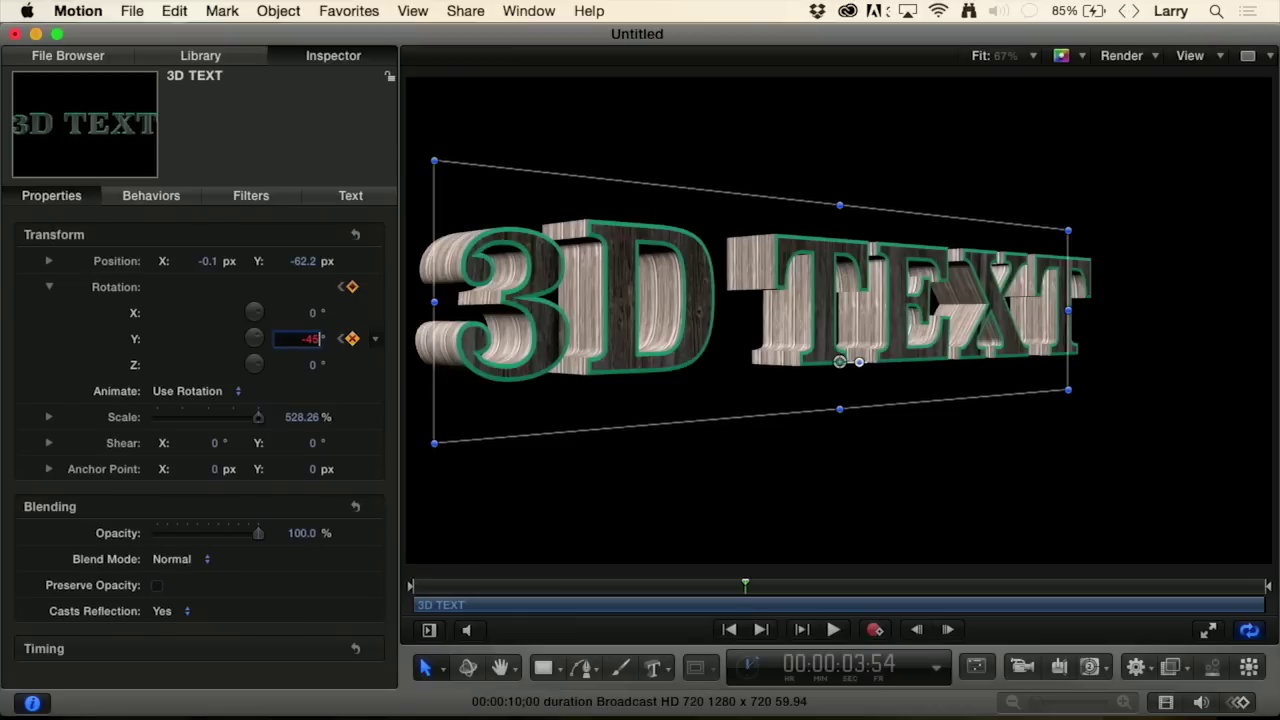
pyautogui.press('Return')
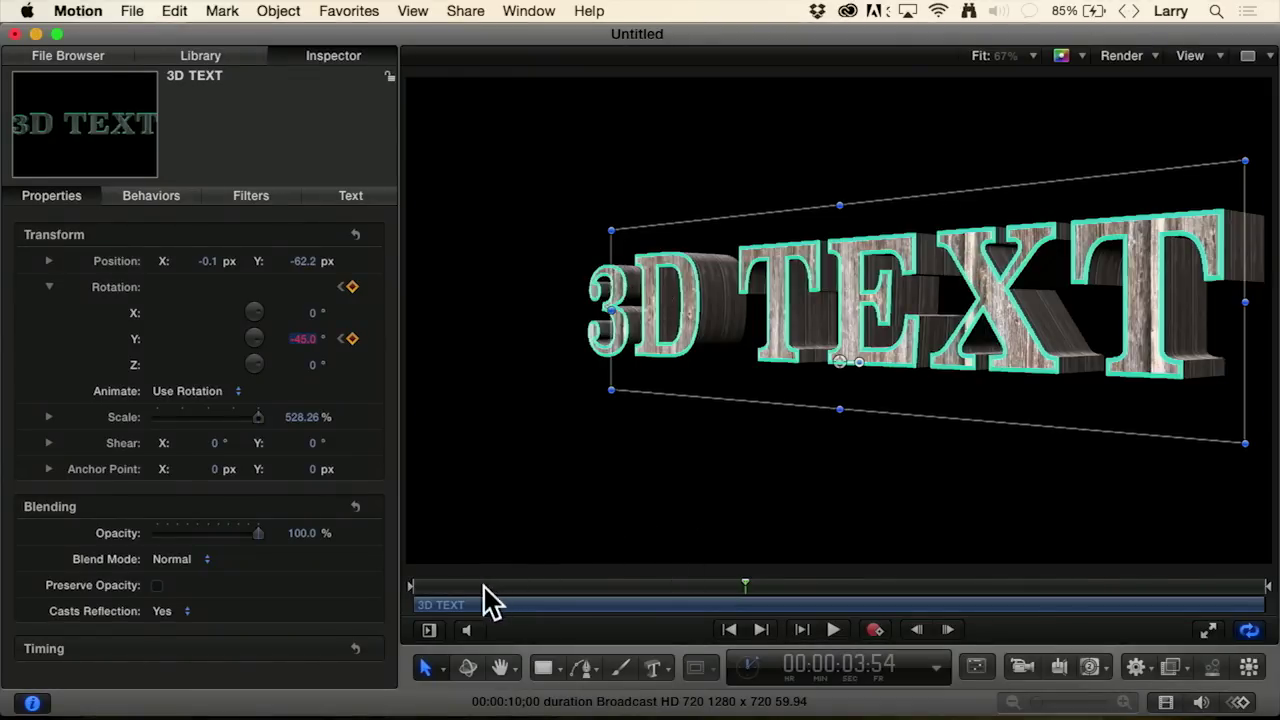
# Step: Play the rotation animation from the start, then return to the -45° keyframe
pyautogui.click(413, 586)
pyautogui.press('space')
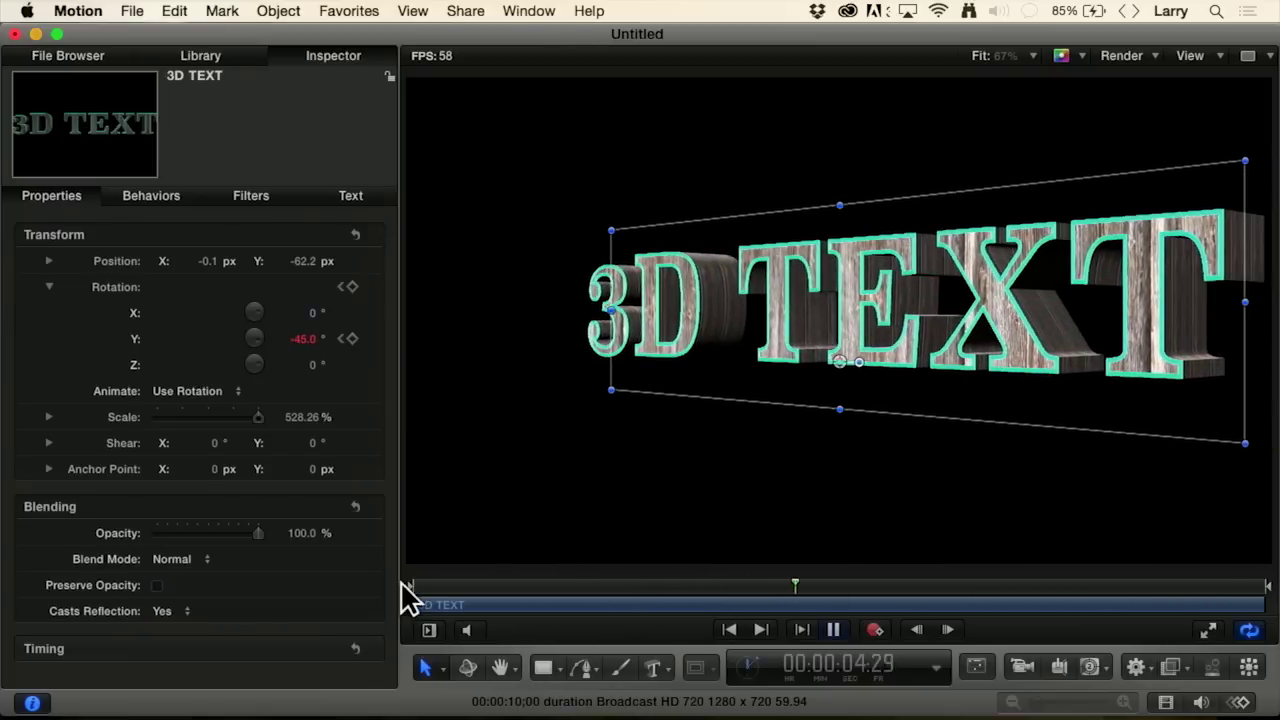
pyautogui.press('space')
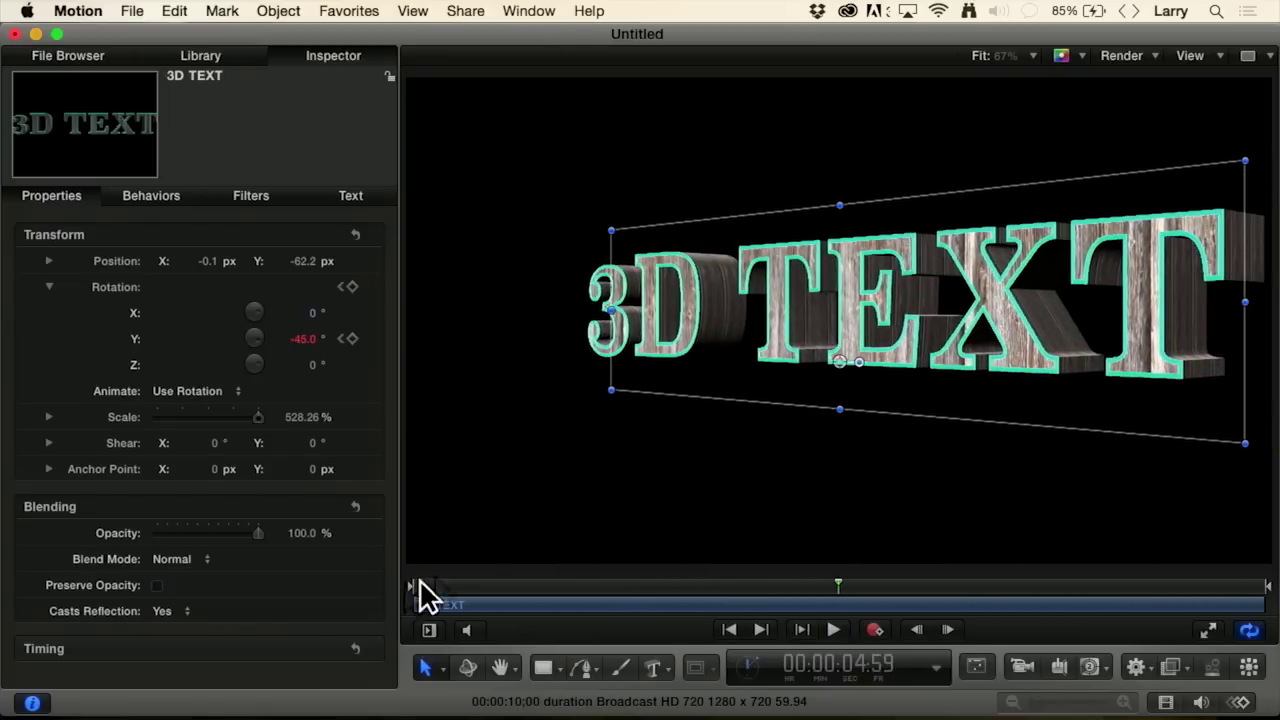
pyautogui.click(340, 338)
# Step: Add Position and Scale keyframes at the 1:41 keyframe
pyautogui.click(340, 338)
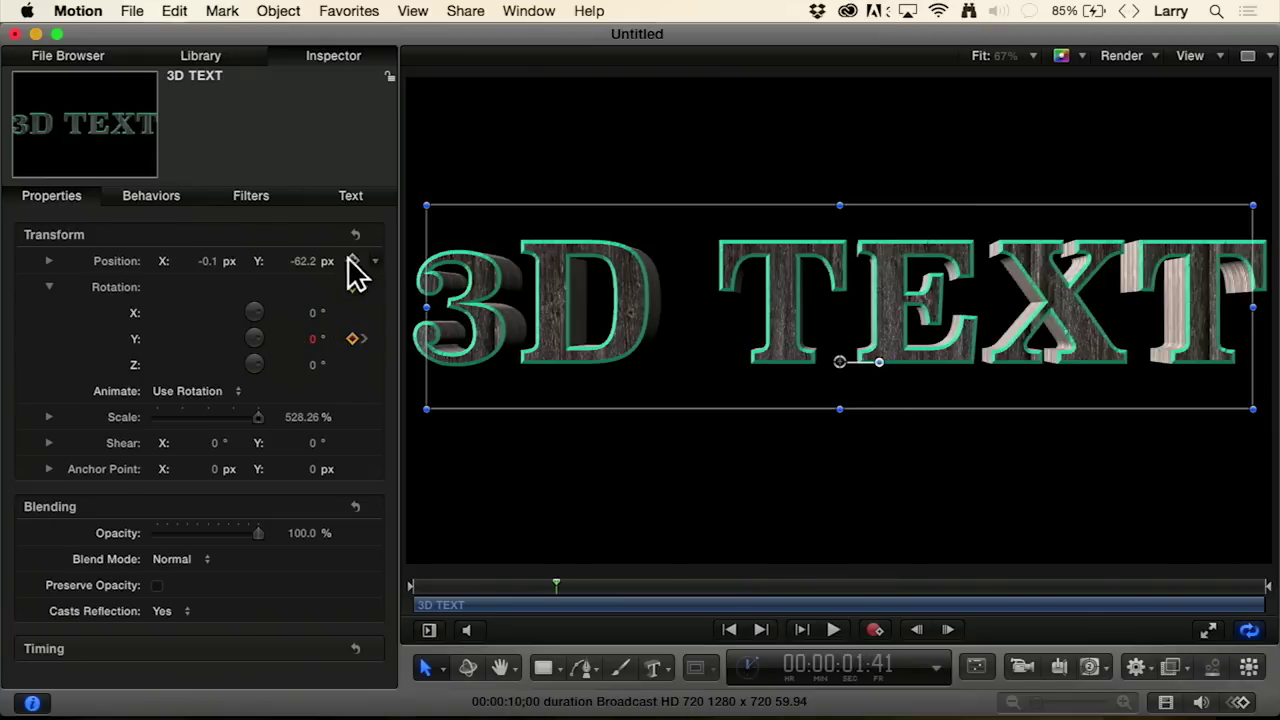
pyautogui.click(48, 261)
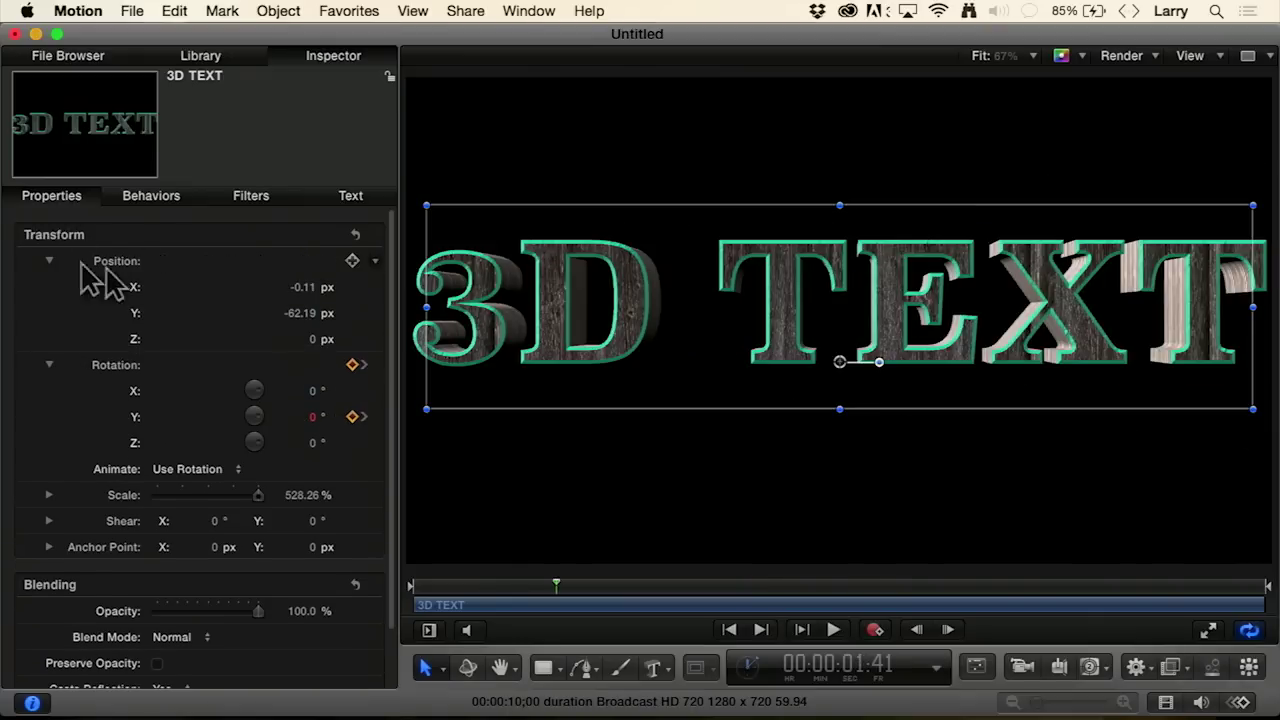
pyautogui.click(352, 261)
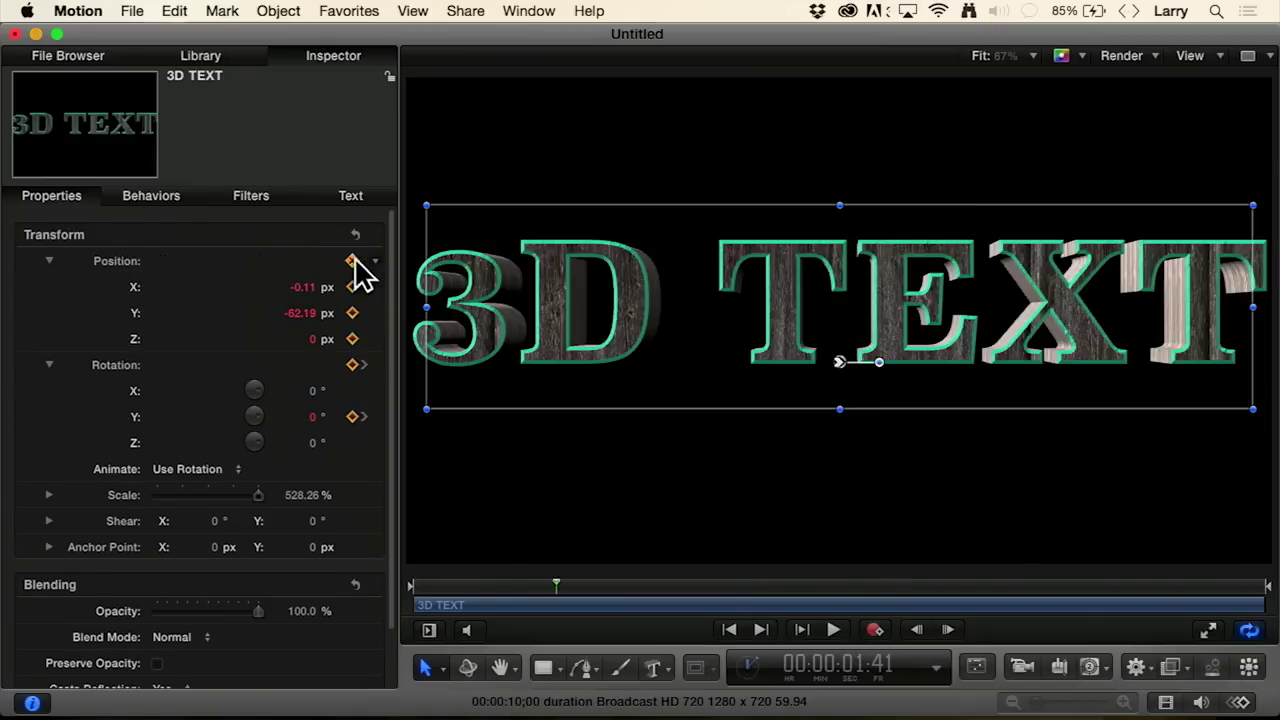
pyautogui.click(352, 494)
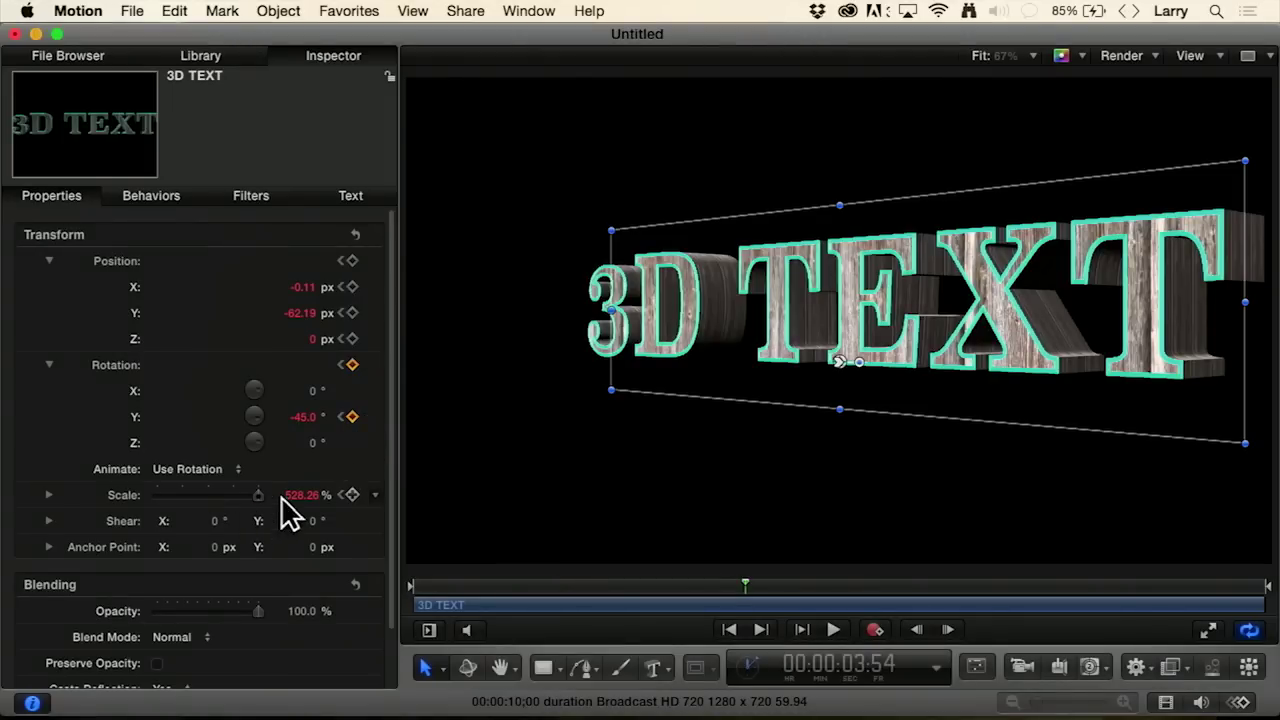
# Step: At 3:54, scrub Scale to 631.26% and Position X to -154.2 px
pyautogui.moveTo(296, 495); pyautogui.dragTo(330, 495)
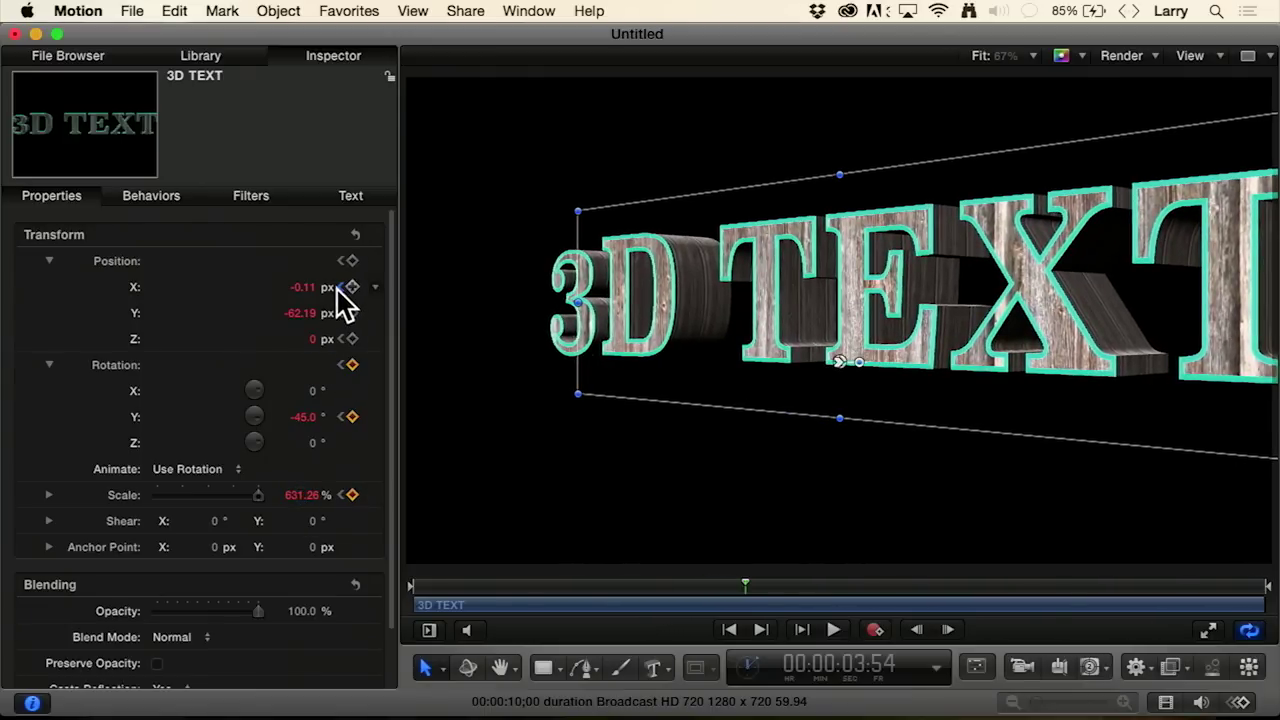
pyautogui.moveTo(307, 286); pyautogui.dragTo(296, 287)
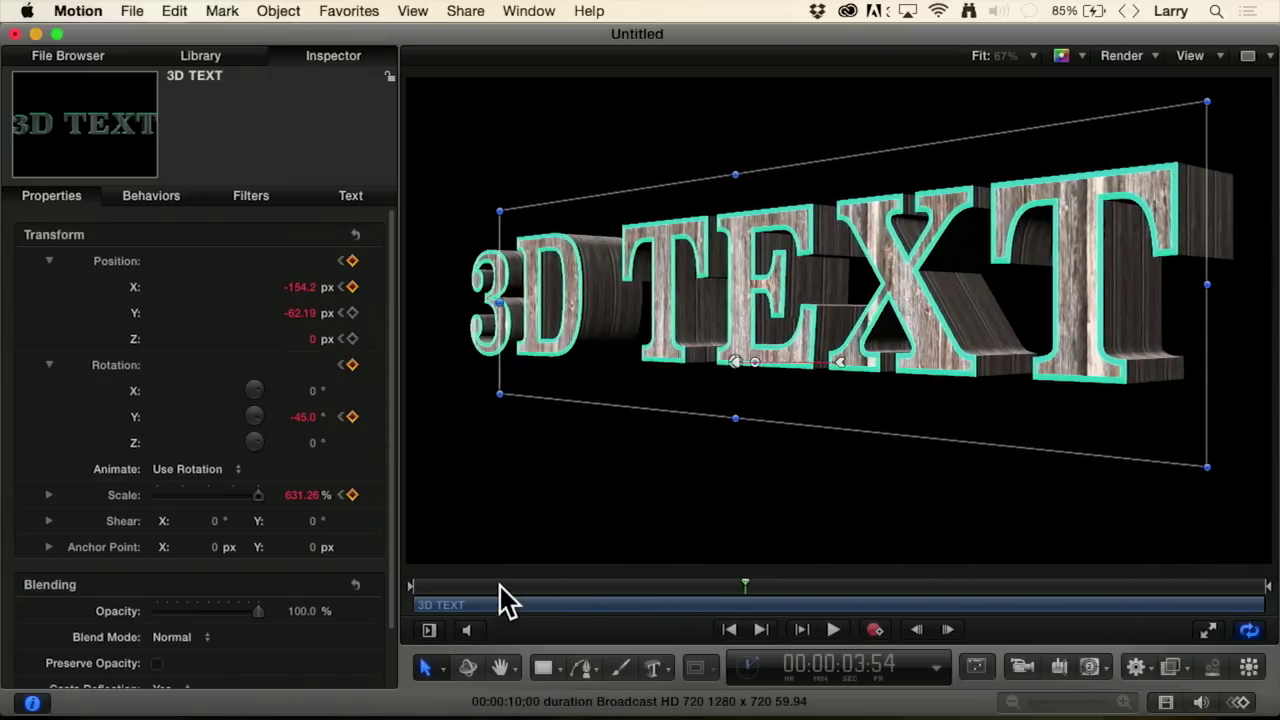
pyautogui.press('Home')
# Step: Play back the full animation of the text turning to -45°, scaling up and moving left
pyautogui.press('space')
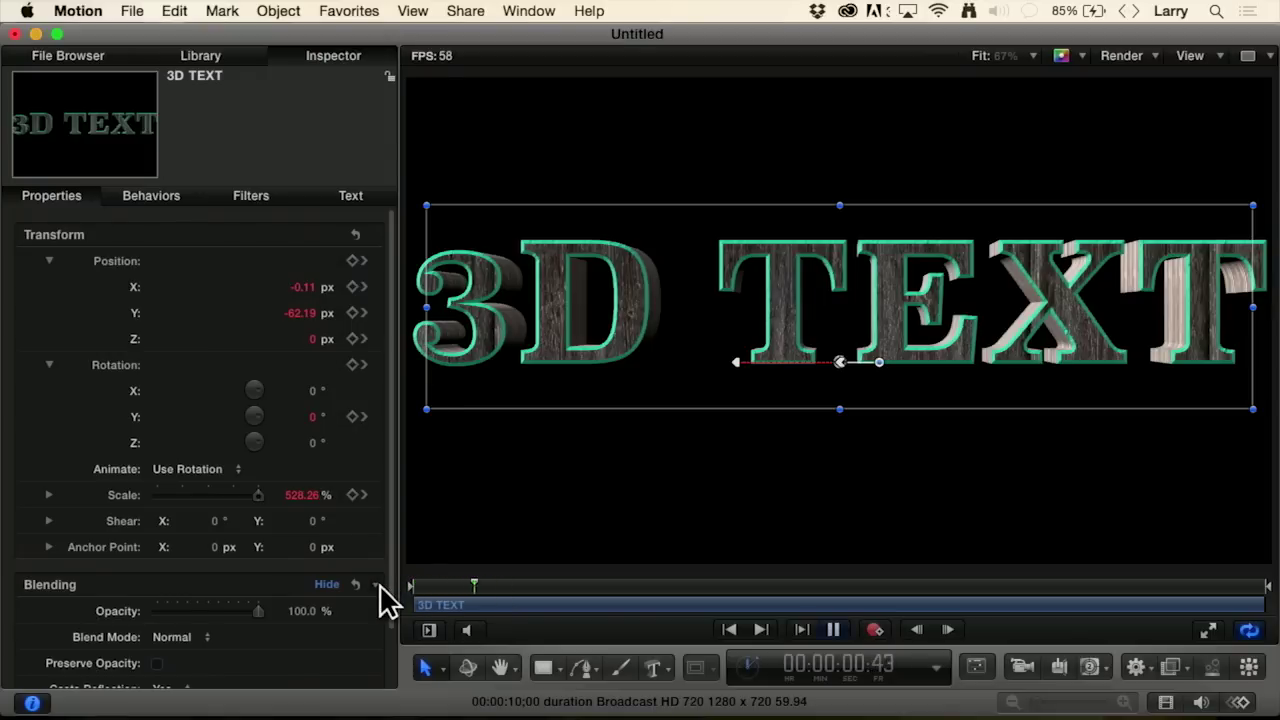